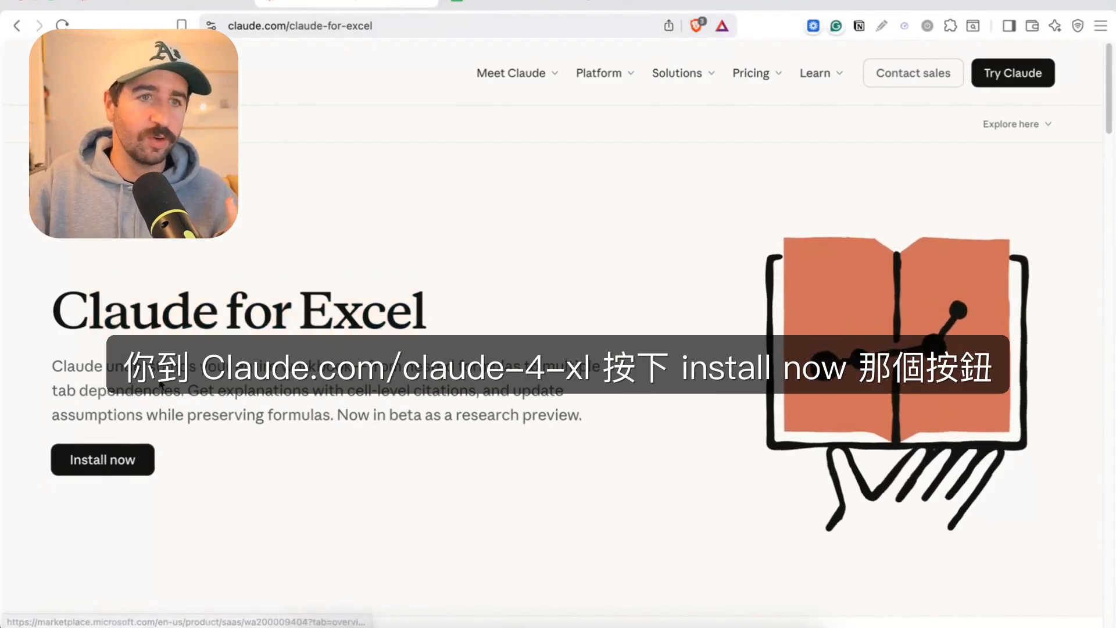
- Get the Claude by Anthropic for Excel add-in from the Microsoft Marketplace and open it in Microsoft Excel
left_click_drag(286, 25, 374, 26)
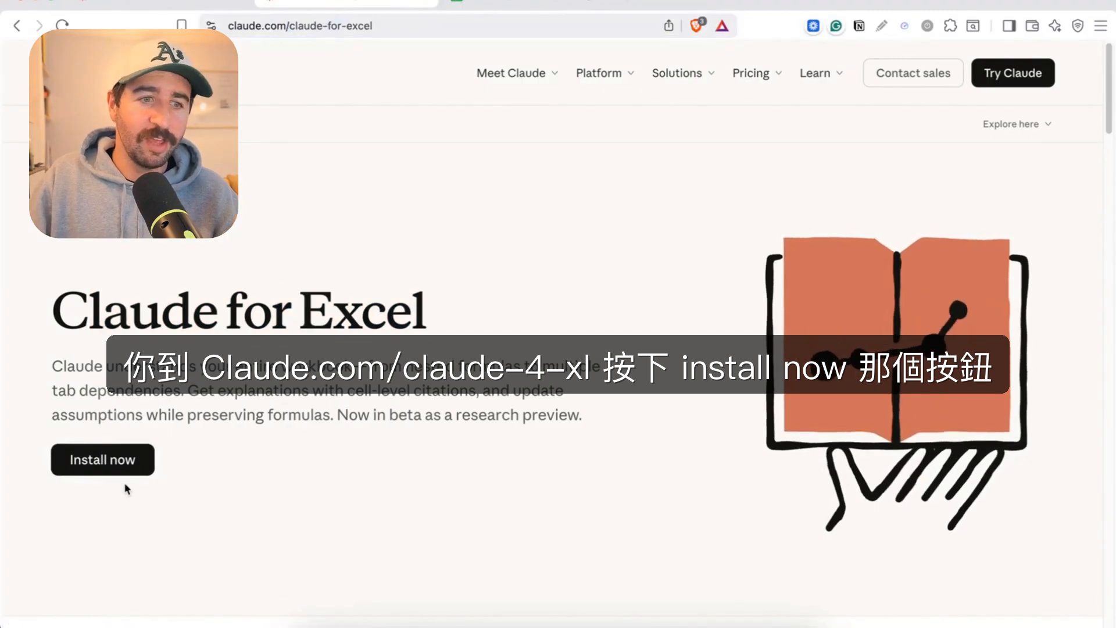
left_click(110, 458)
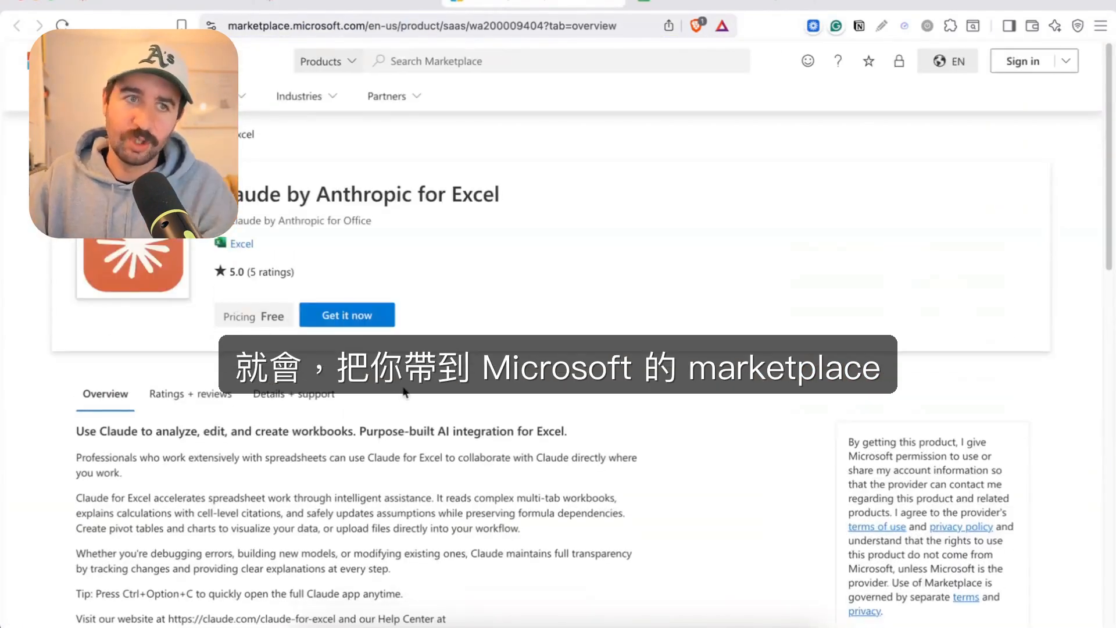
left_click(357, 318)
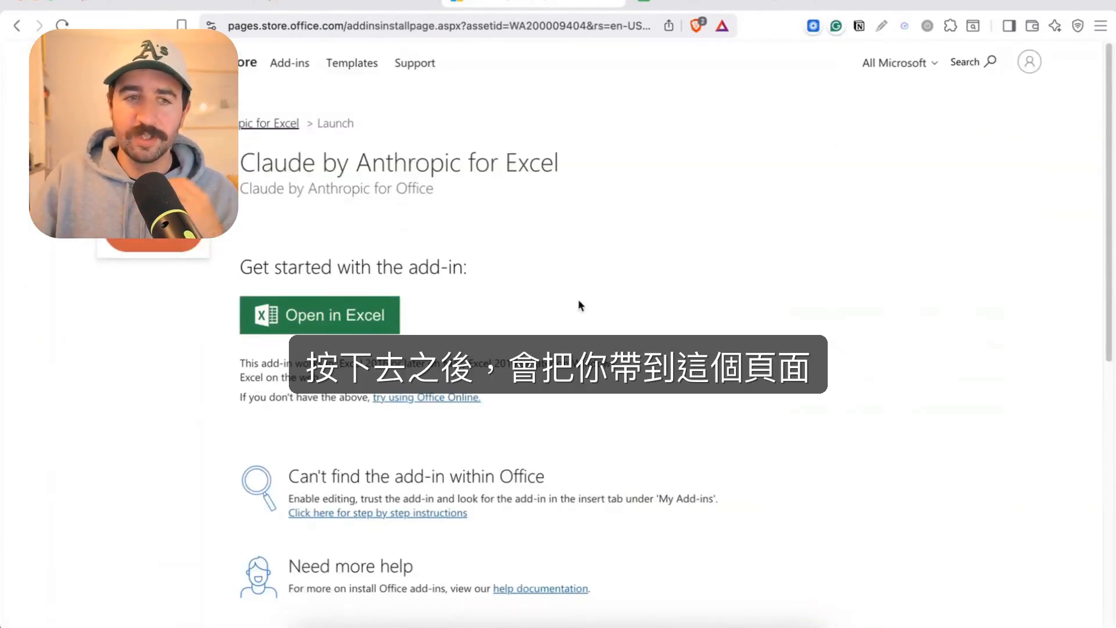
left_click(302, 327)
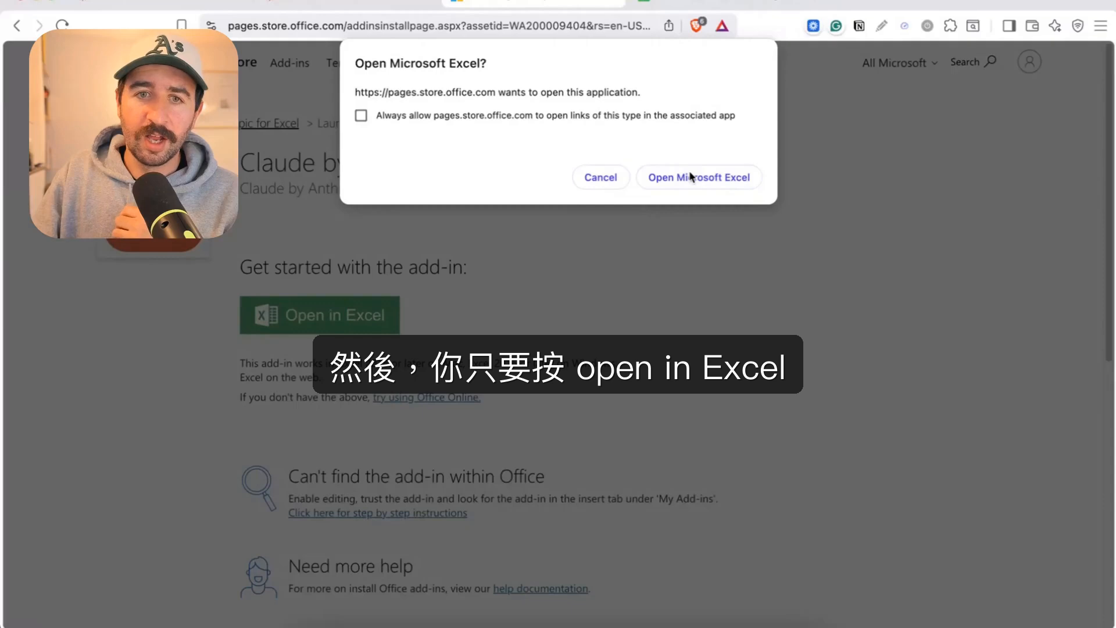
left_click(689, 176)
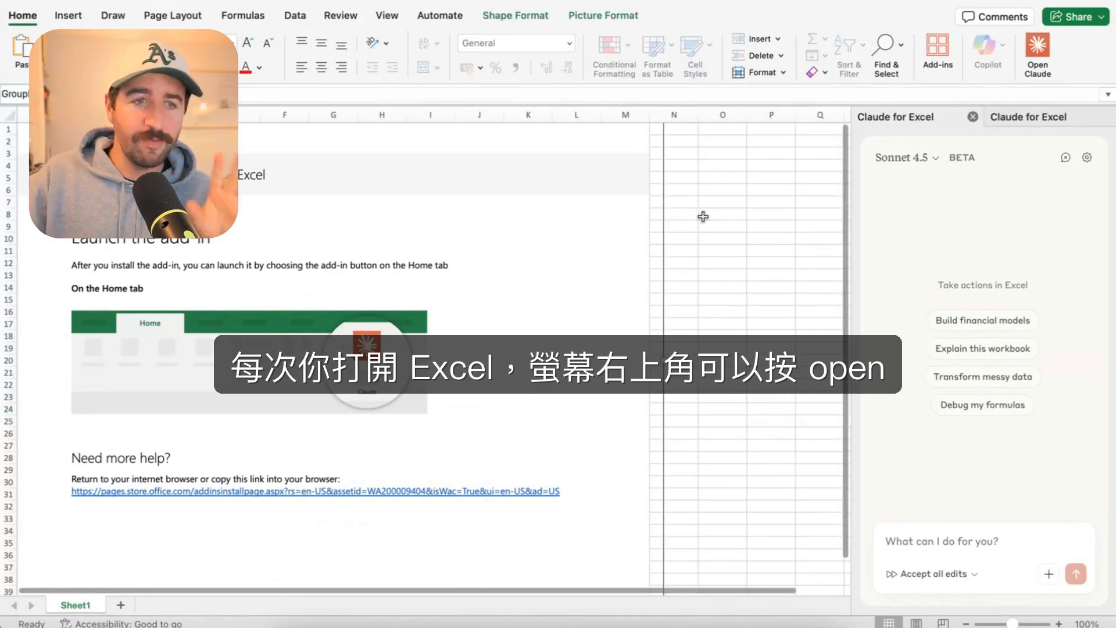
- Widen the Claude for Excel pane and switch its model to Opus 4.5
left_click(1036, 51)
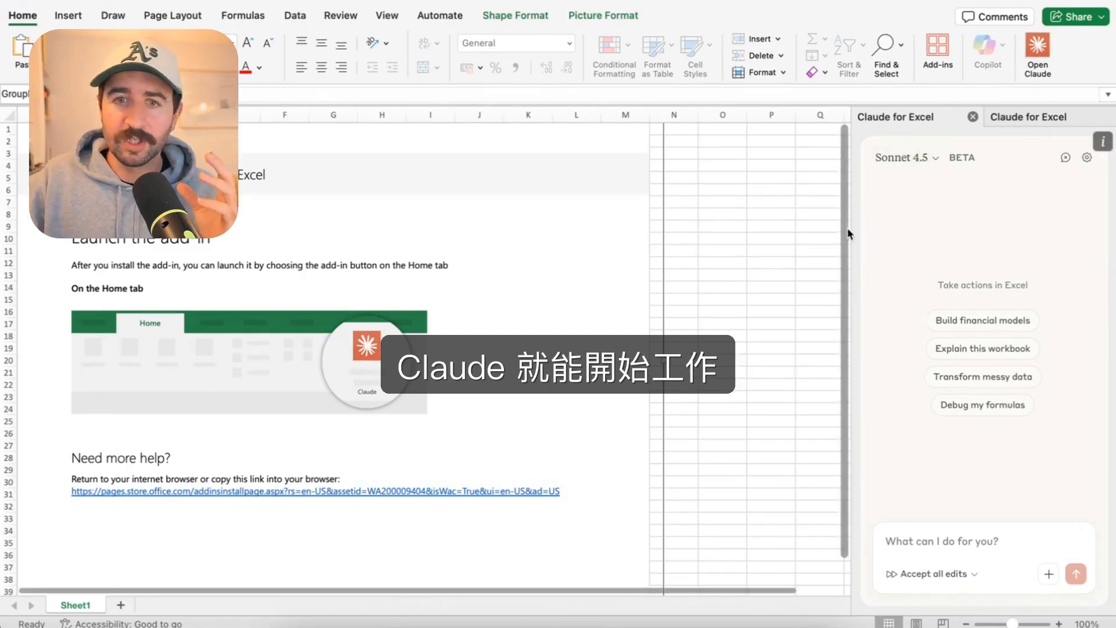
left_click_drag(850, 232, 224, 280)
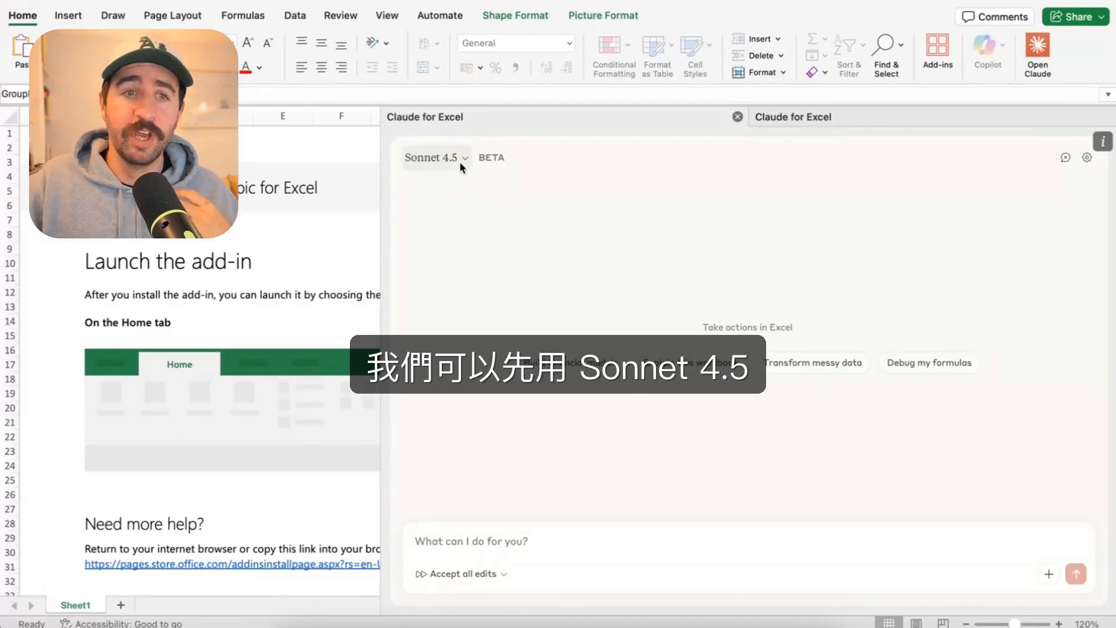
left_click(459, 161)
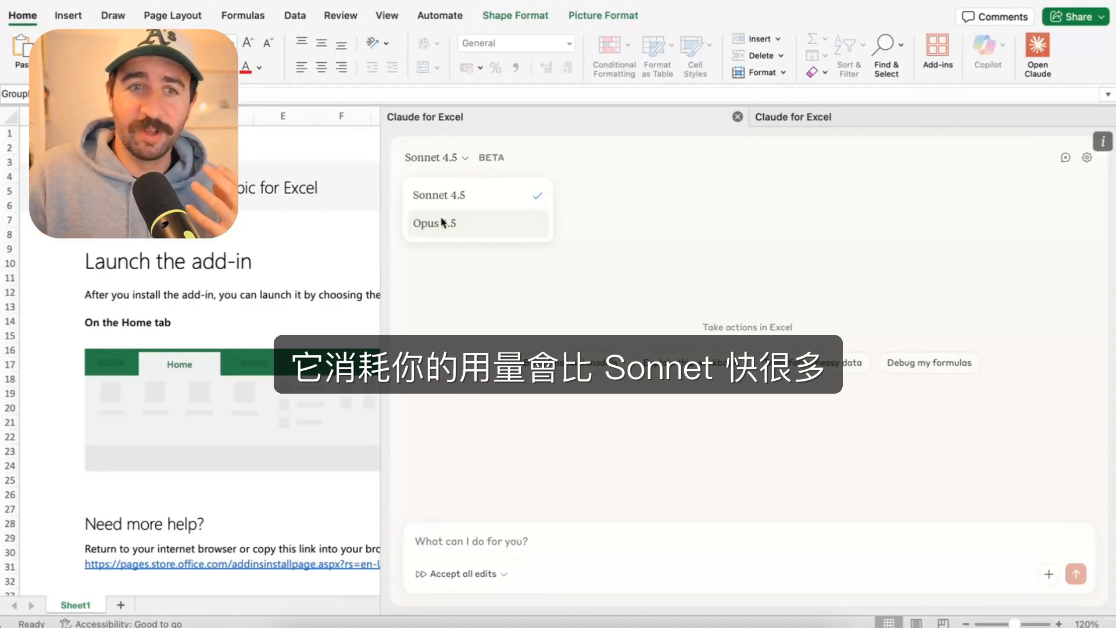
left_click(440, 224)
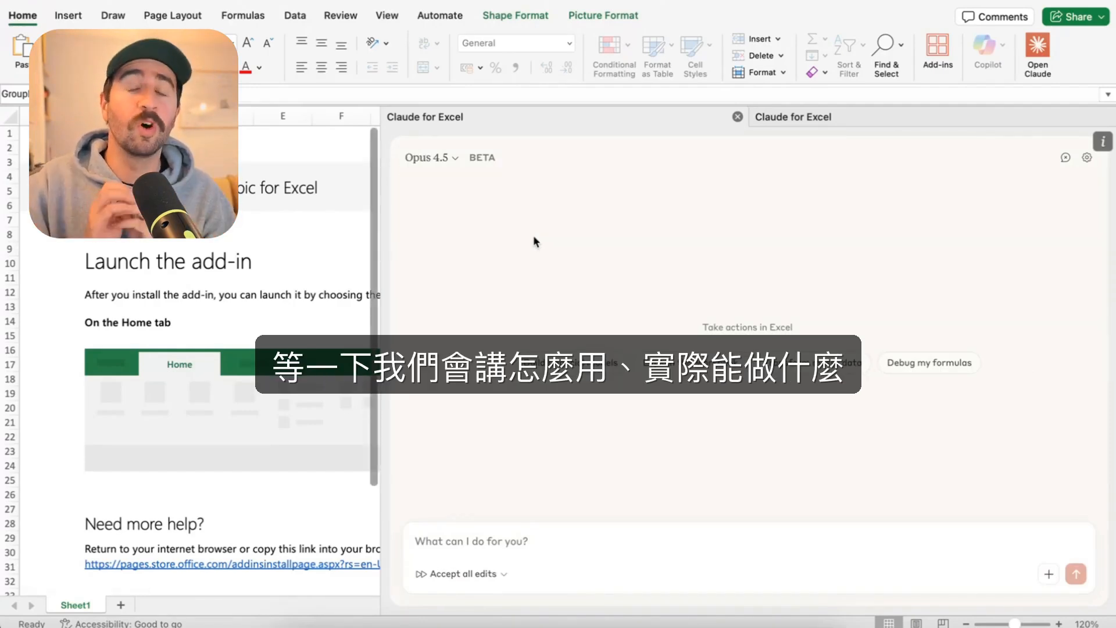
- Set Claude's edit permission mode to Ask before edits
left_click(499, 575)
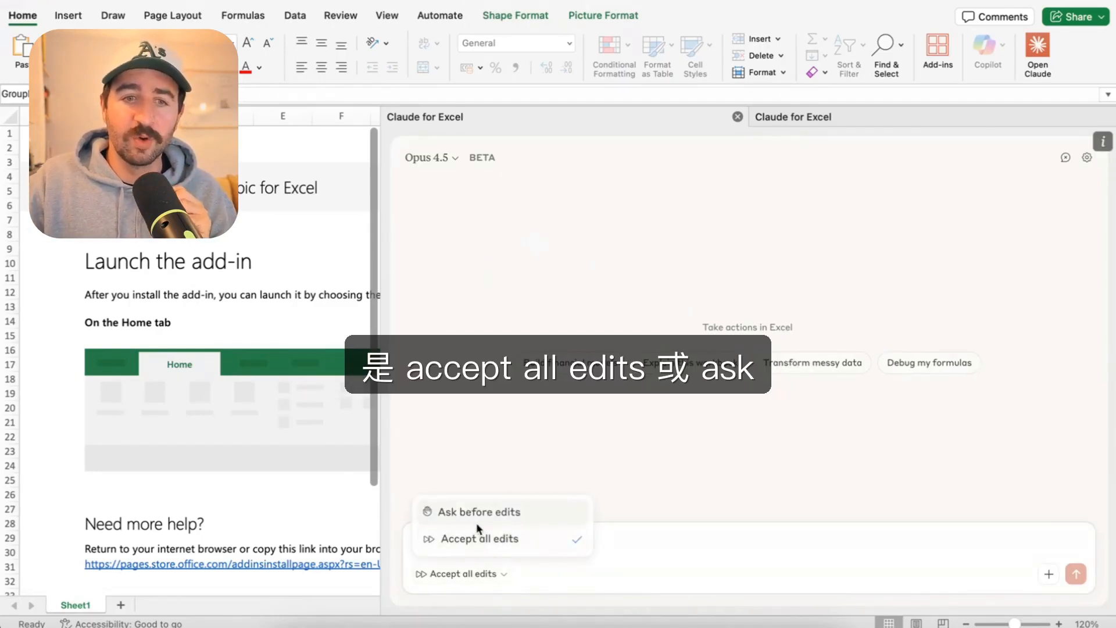
left_click(514, 515)
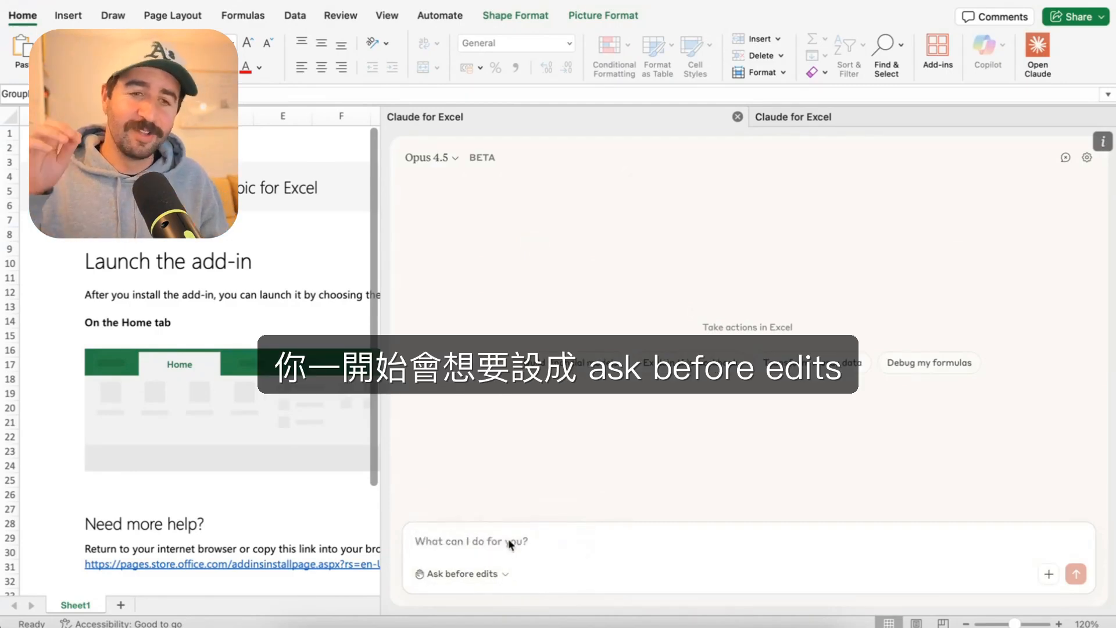
left_click(494, 573)
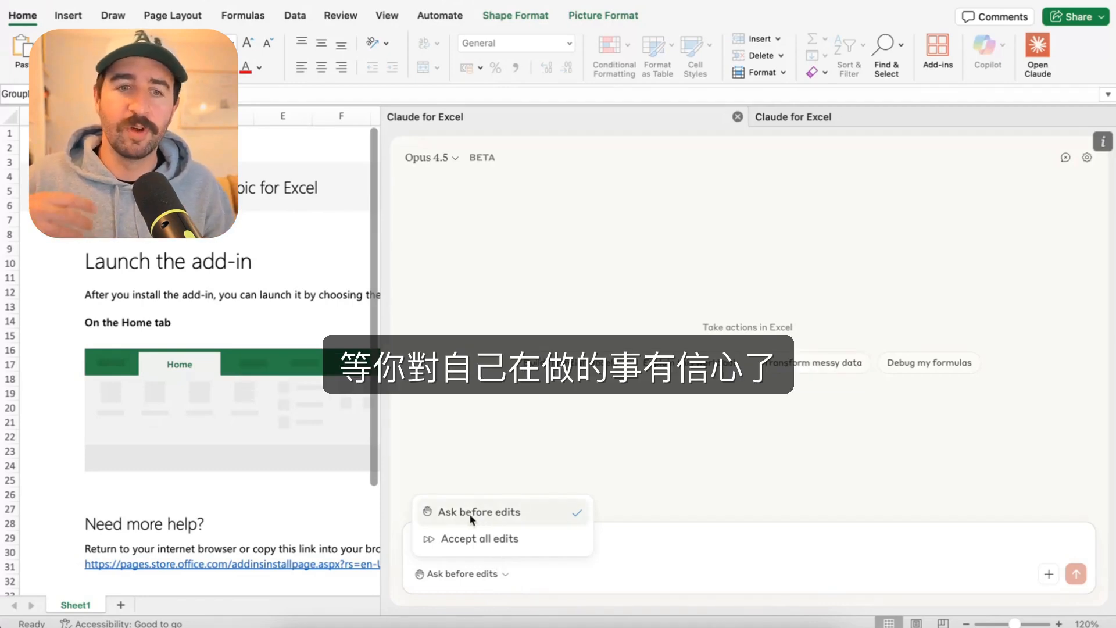
left_click(676, 494)
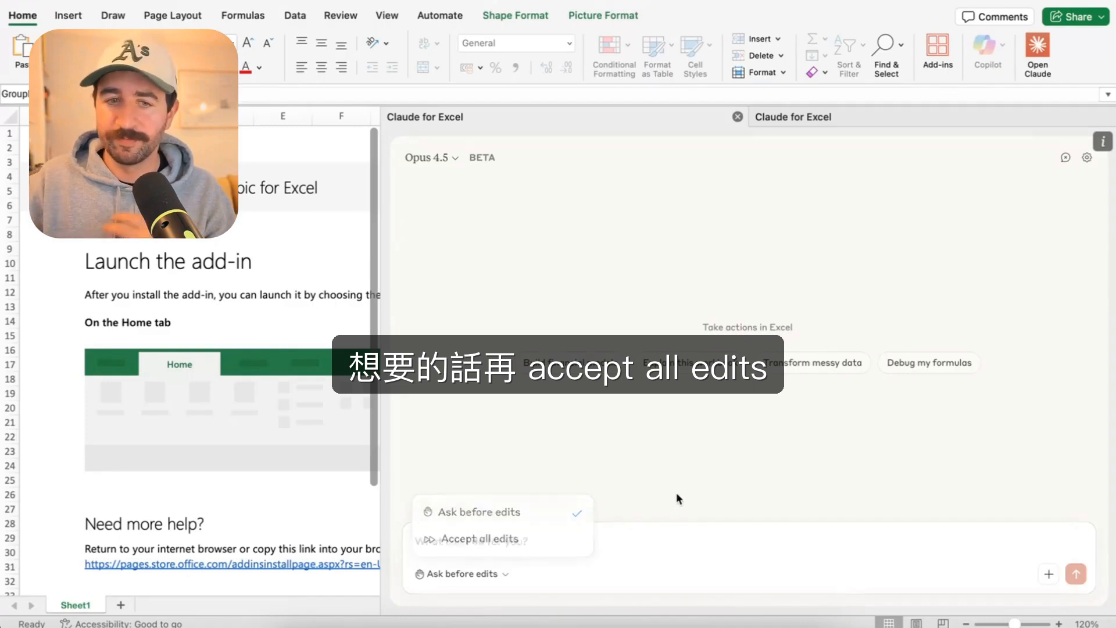
left_click(1050, 574)
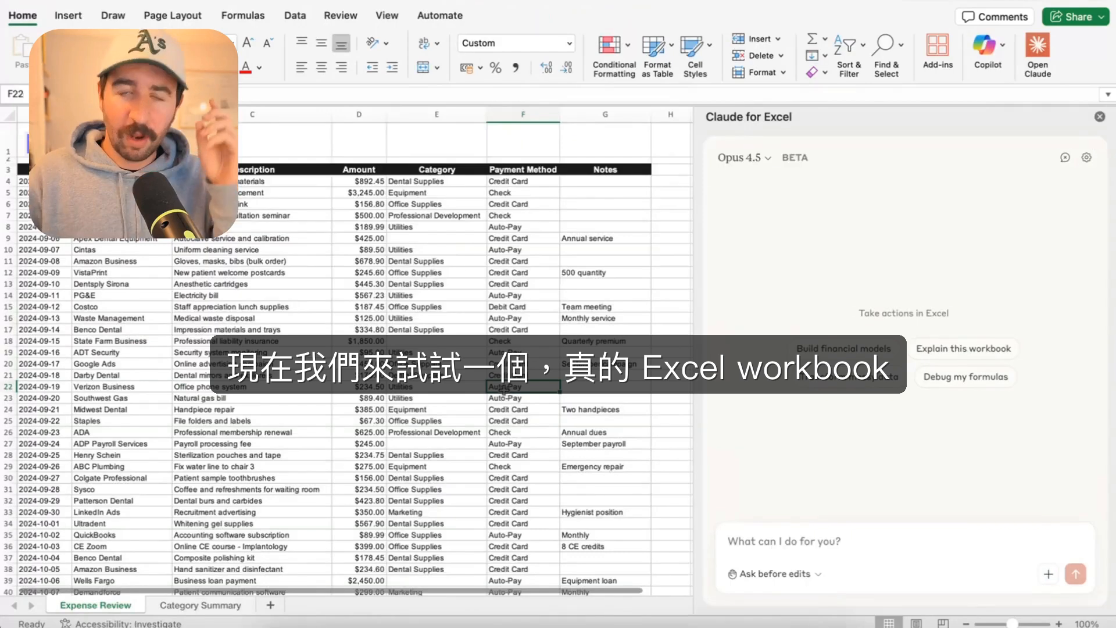
- Send Claude the suggested "Explain this workbook" prompt for the expense workbook
left_click_drag(198, 226, 478, 411)
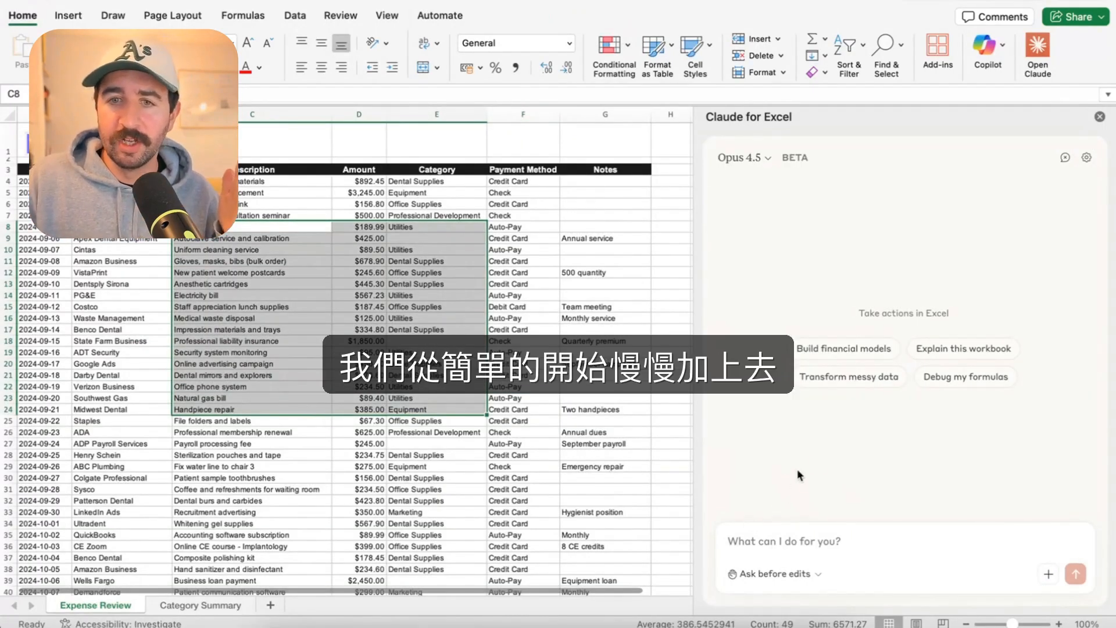
left_click(963, 348)
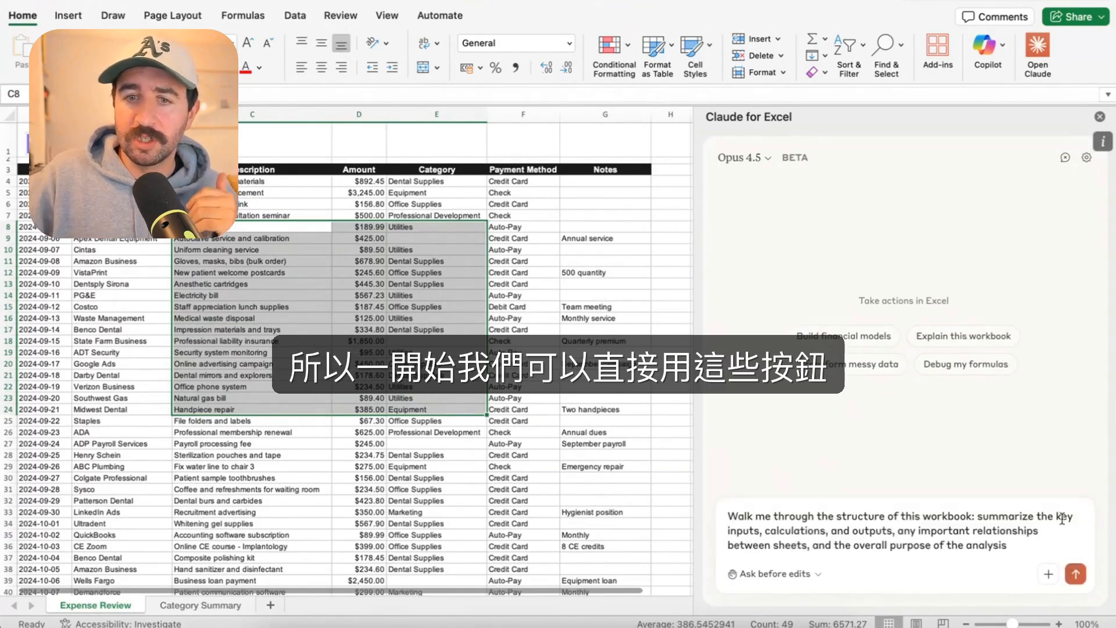
left_click(1076, 574)
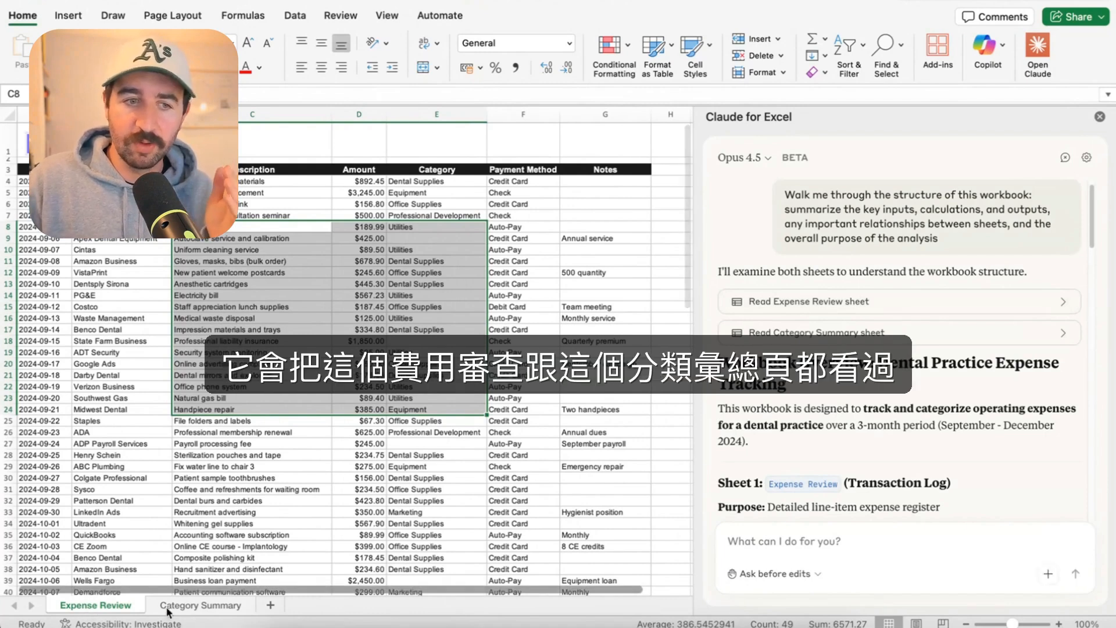
- Look over both sheets and read Claude's workbook overview through to its recommendations
left_click(192, 606)
left_click(94, 605)
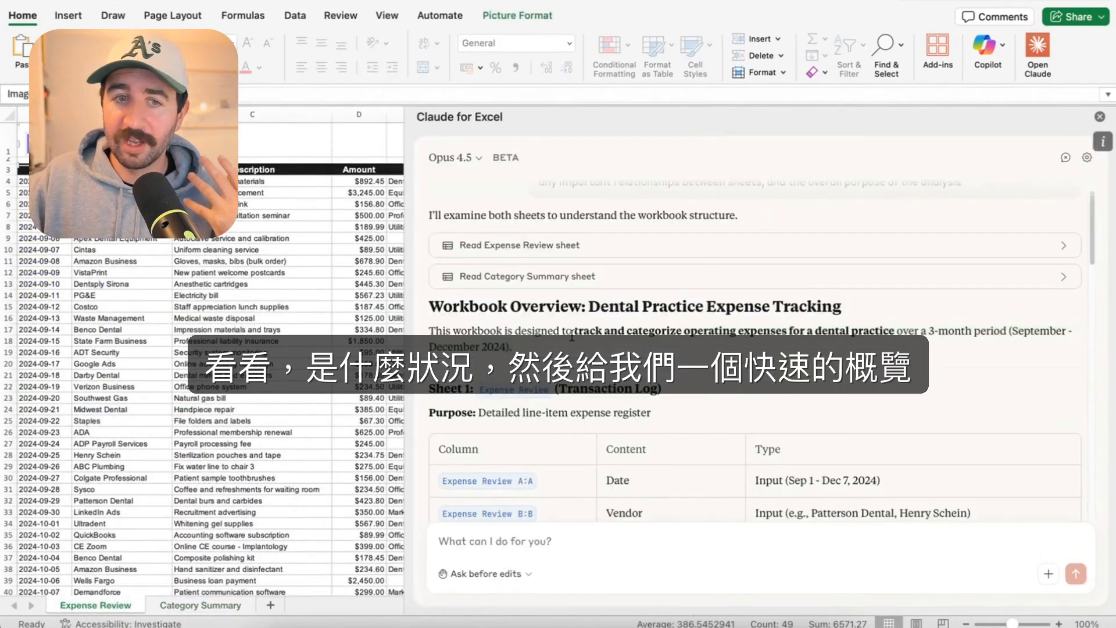
left_click_drag(512, 335, 890, 335)
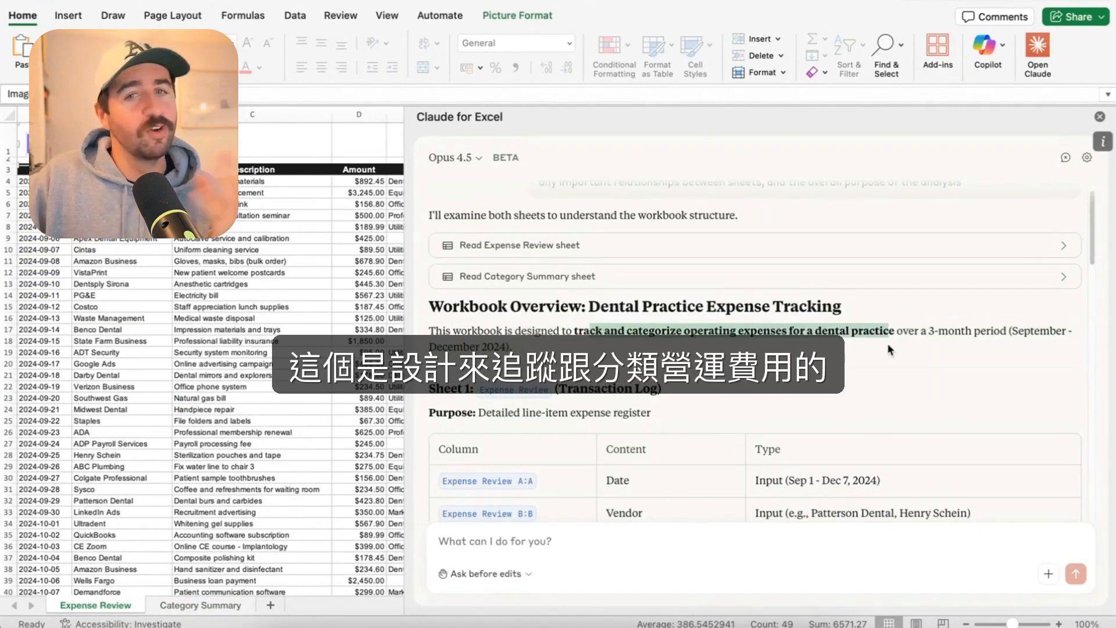
scroll(867, 338, "down", 10)
scroll(867, 338, "up", 5)
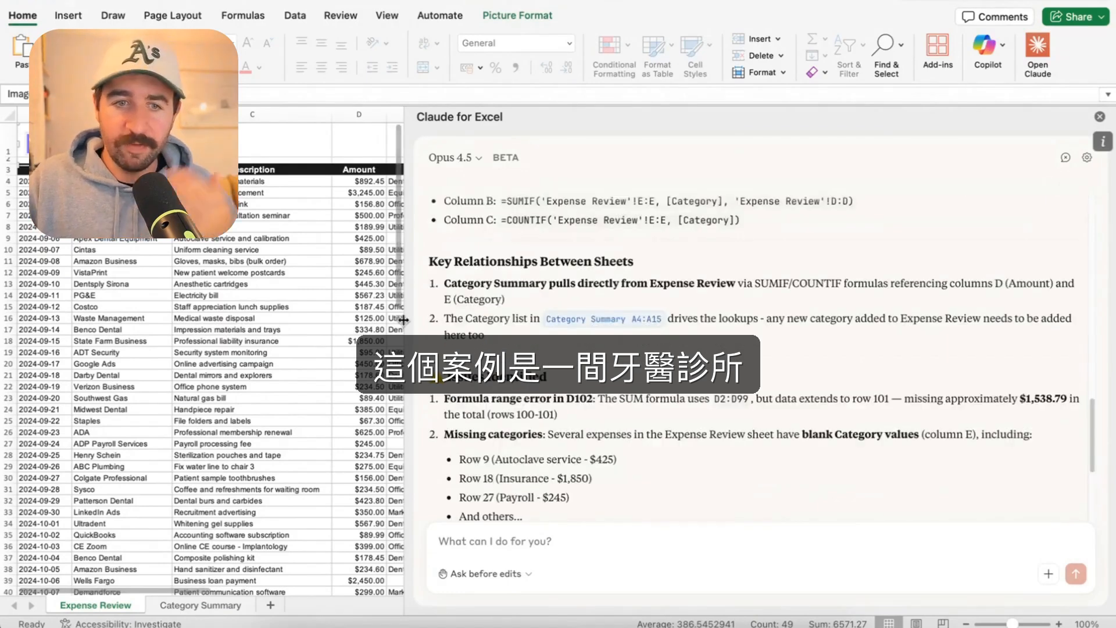
left_click_drag(403, 319, 672, 317)
scroll(803, 328, "down", 5)
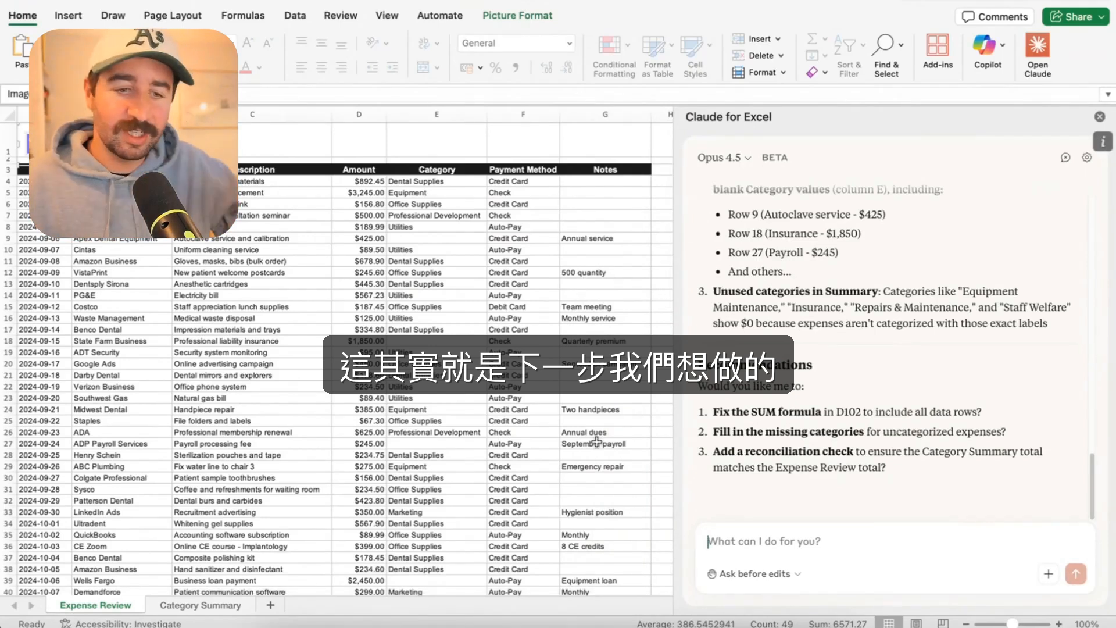
- Send Claude the prompt "Check this sheet for anomalies, duplicates, and miscategorized expenses."
type("Check this sheet for anomalies, duplicates, and miscategorized expenses.")
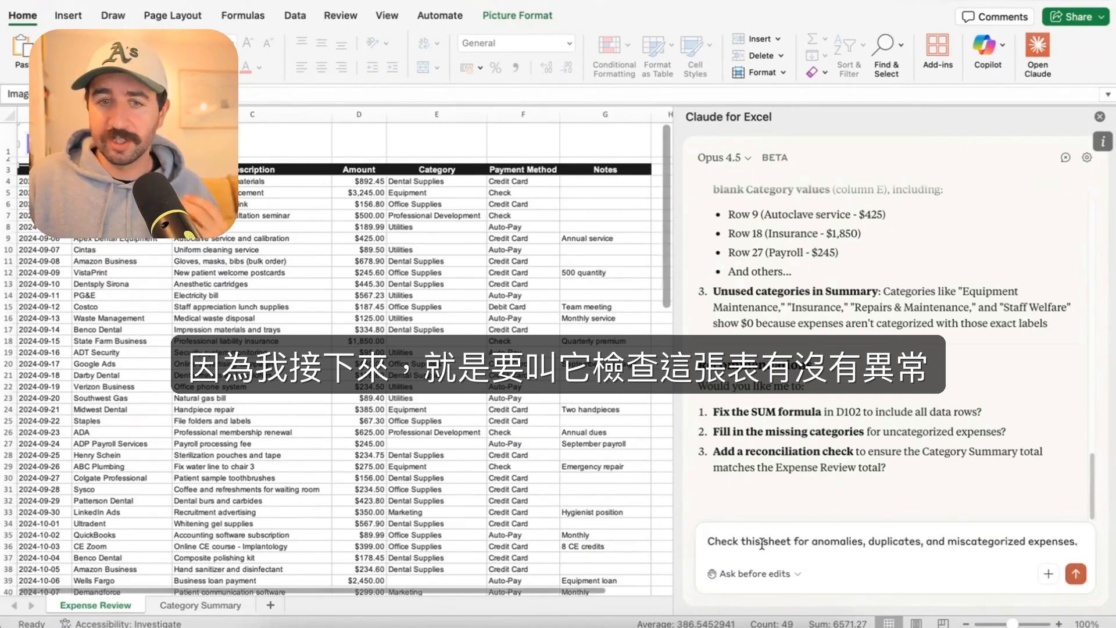
left_click_drag(752, 541, 948, 541)
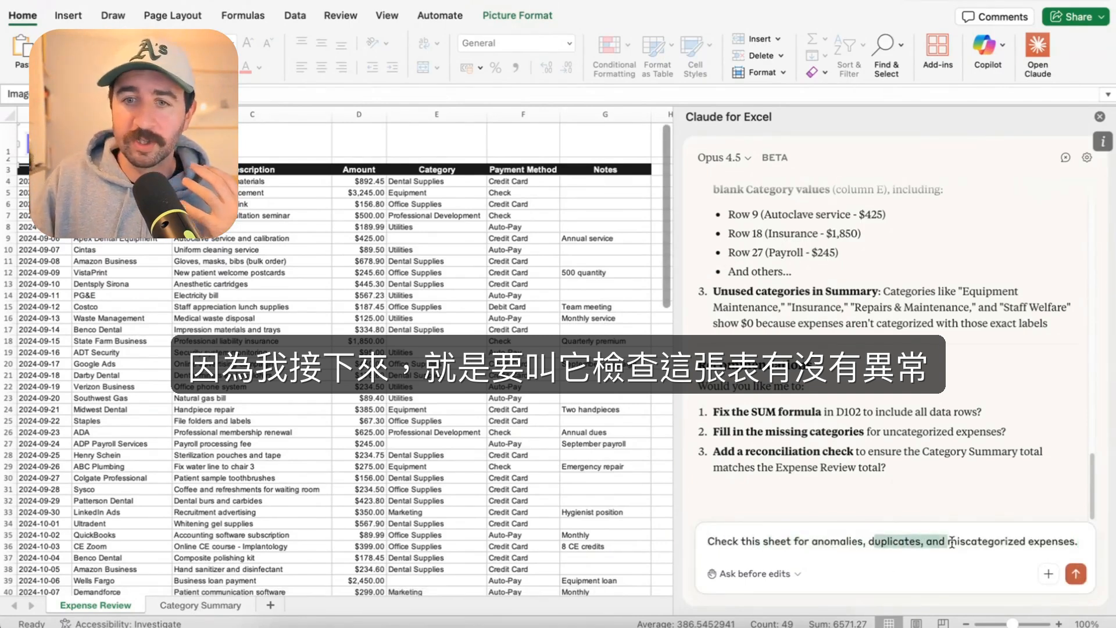
left_click(1076, 574)
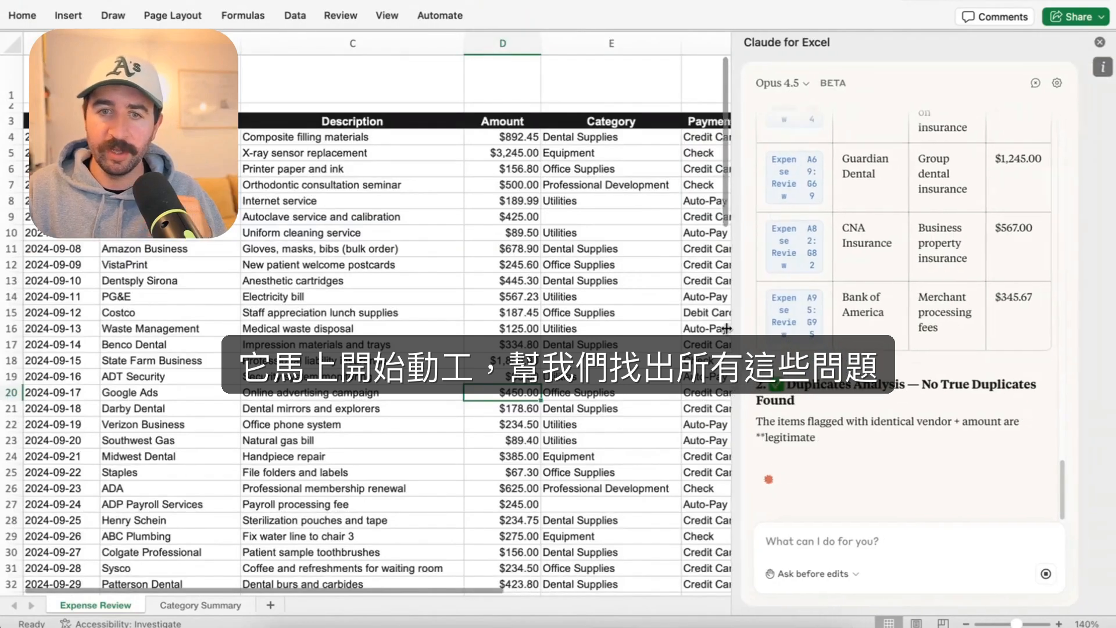
- Examine the missing-categories section of Claude's audit results, resizing the pane so the sheet's Category column shows alongside
left_click_drag(726, 329, 423, 329)
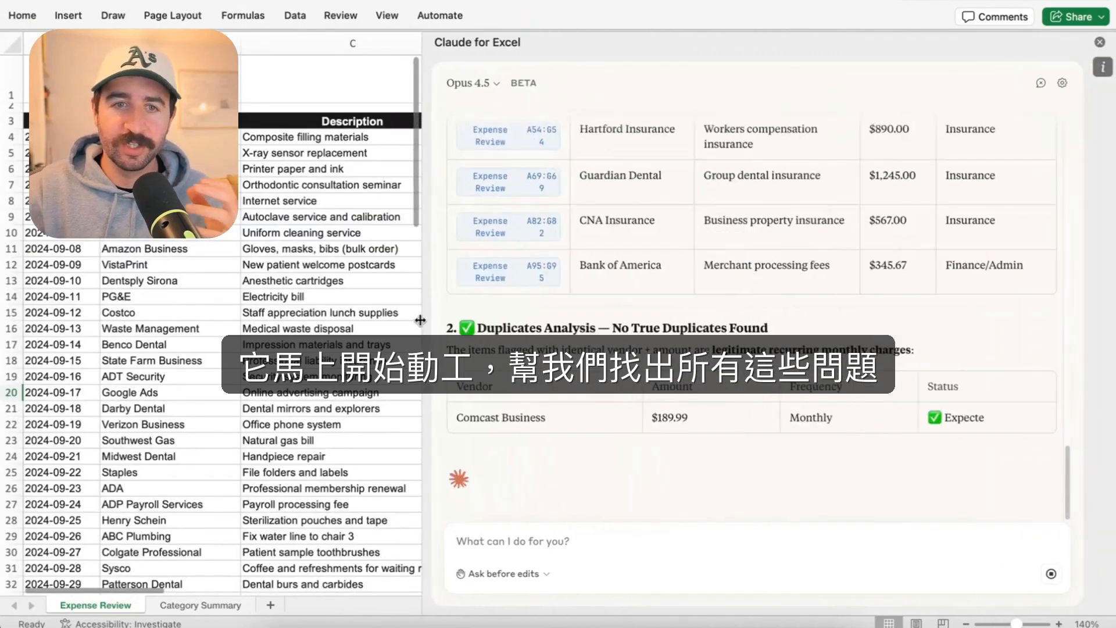
scroll(516, 278, "up", 10)
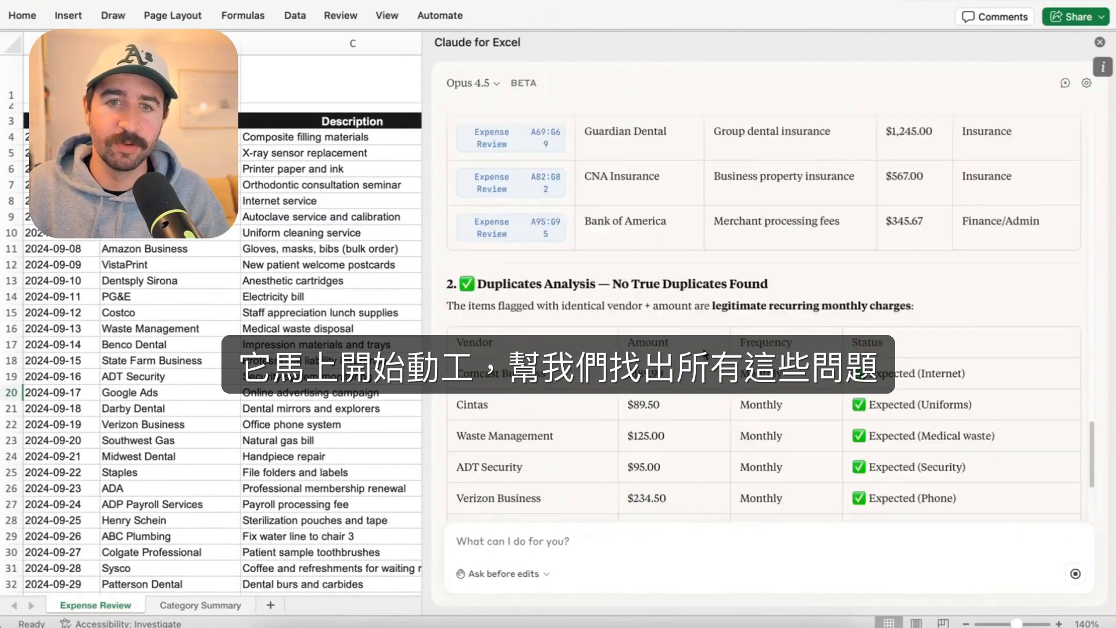
left_click_drag(515, 277, 562, 288)
scroll(563, 293, "down", 1)
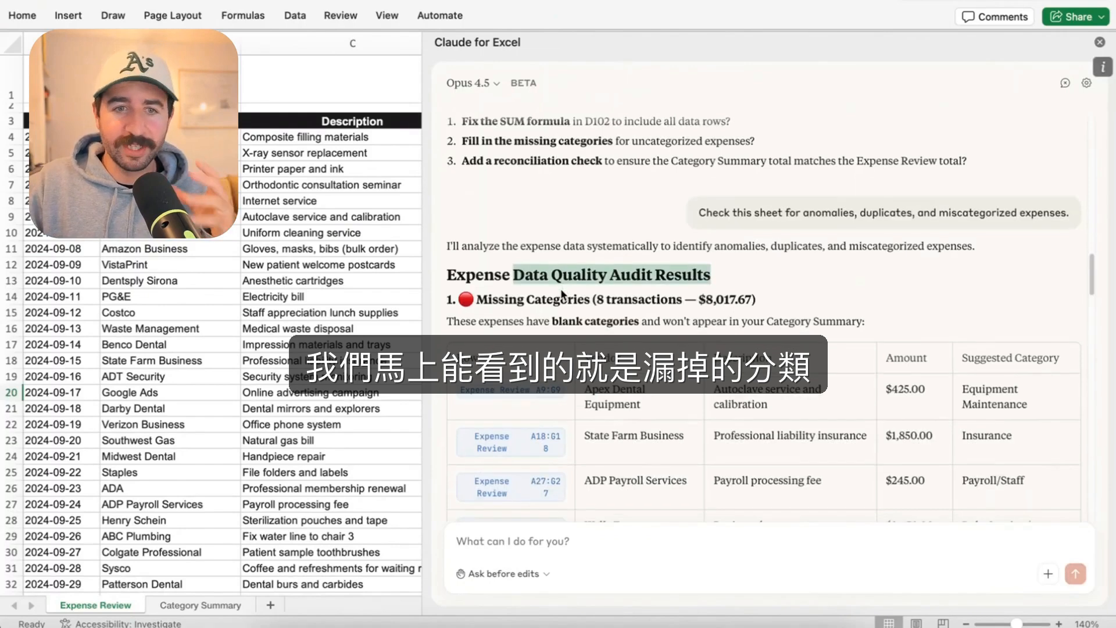
left_click(445, 279)
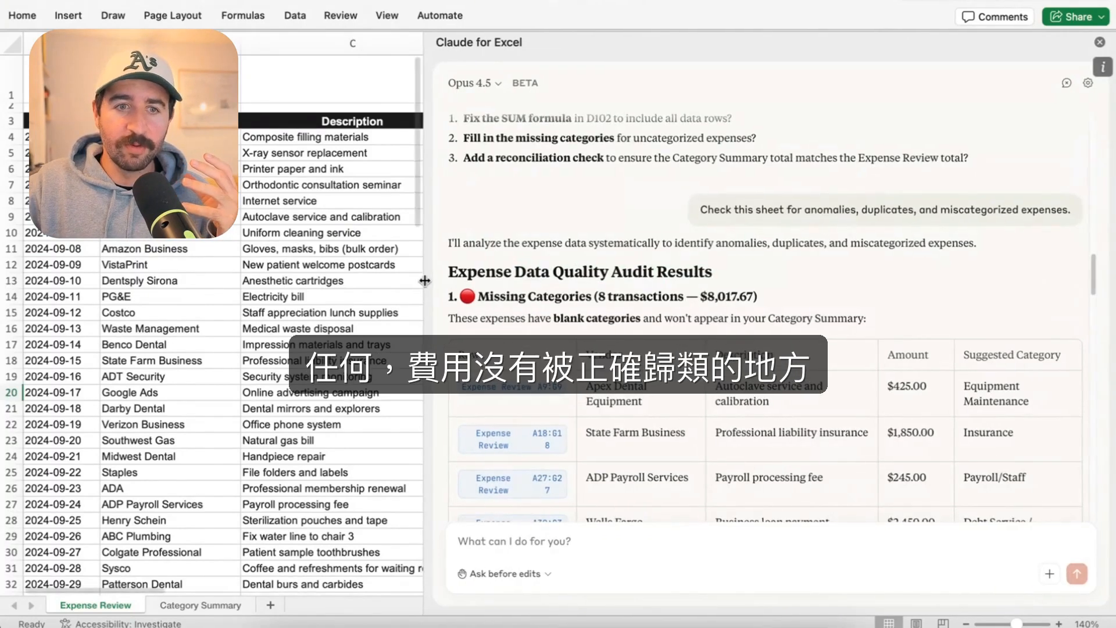
left_click_drag(434, 285, 688, 280)
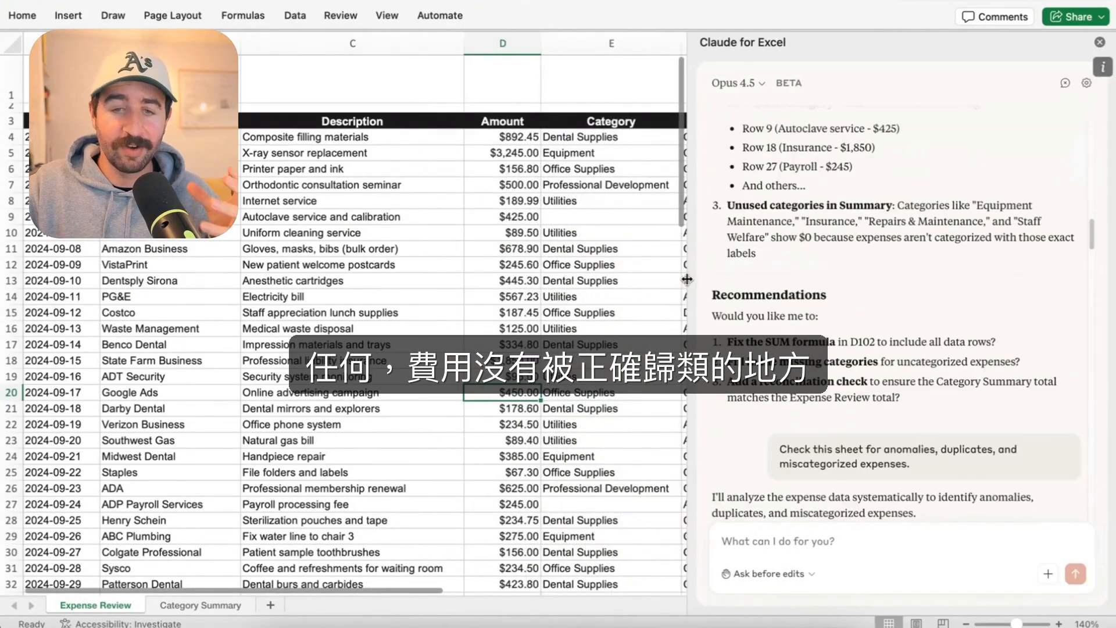
scroll(792, 325, "down", 4)
scroll(792, 326, "down", 5)
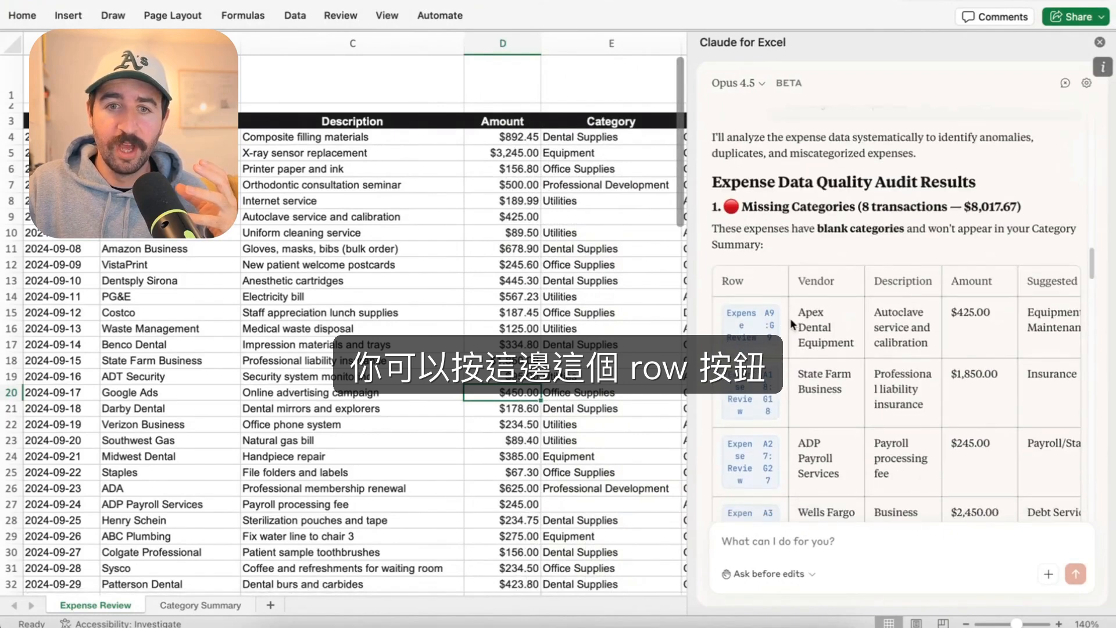
- Follow the audit table's reference to the Apex Dental Equipment expense and inspect its Category cell E9
left_click(756, 205)
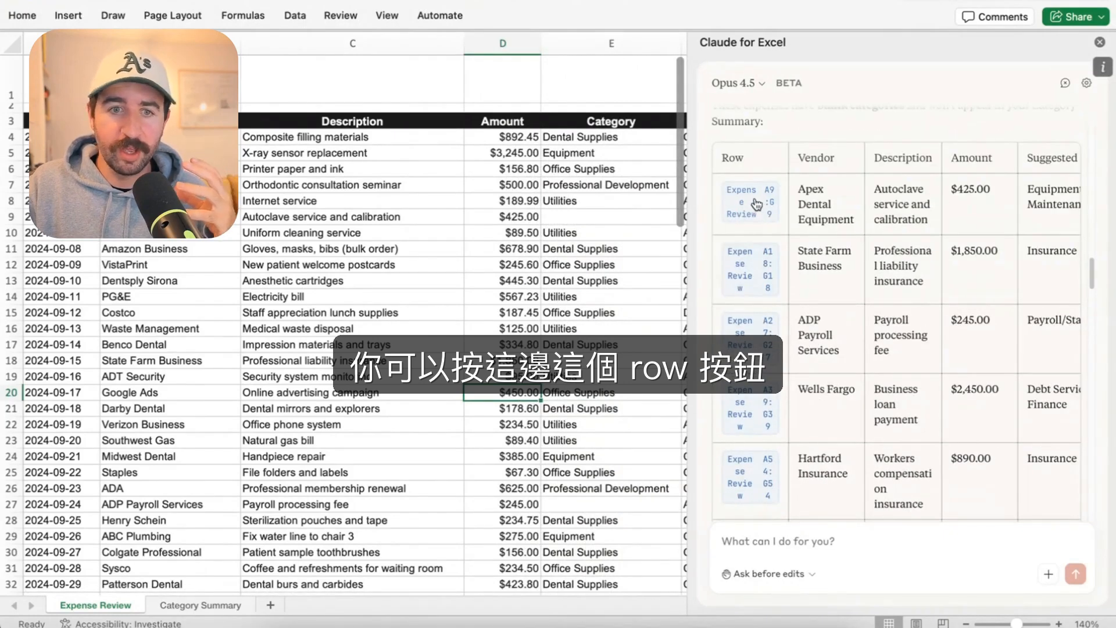
left_click(574, 214)
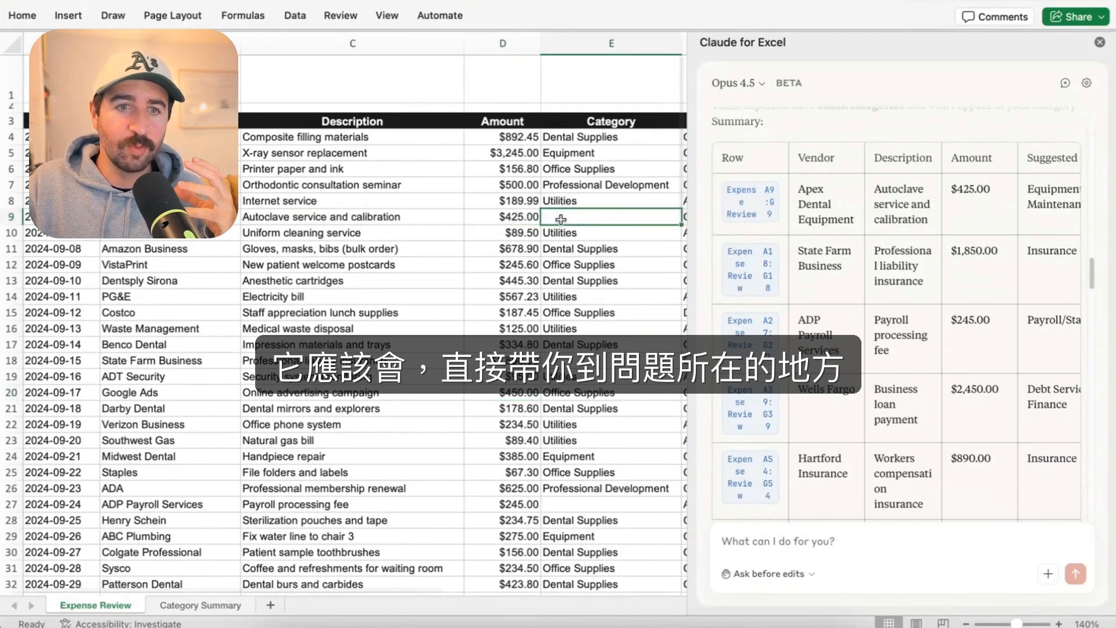
left_click_drag(372, 218, 584, 217)
left_click(584, 217)
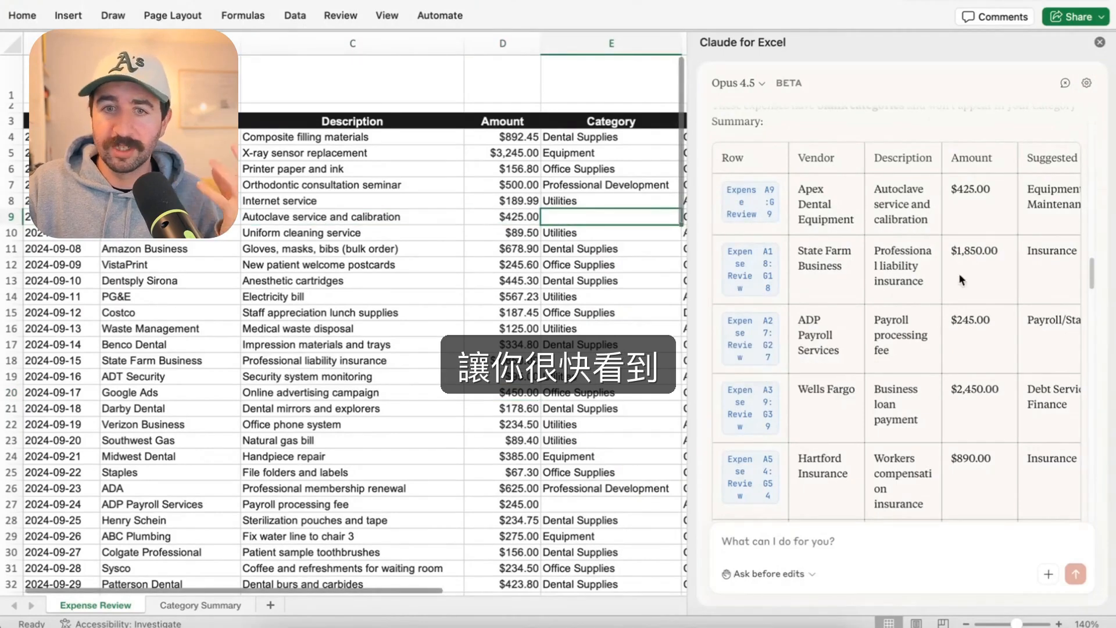
- Review the duplicates analysis and the likely miscategorized expenses in the audit results
left_click_drag(1092, 276, 1093, 327)
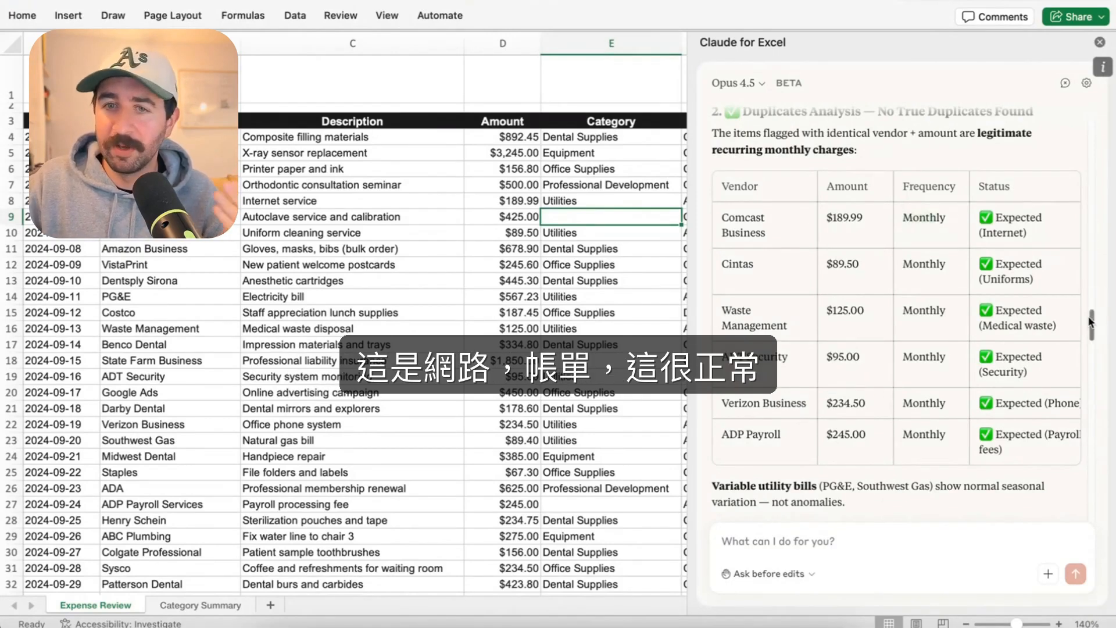
left_click_drag(1091, 322, 1087, 355)
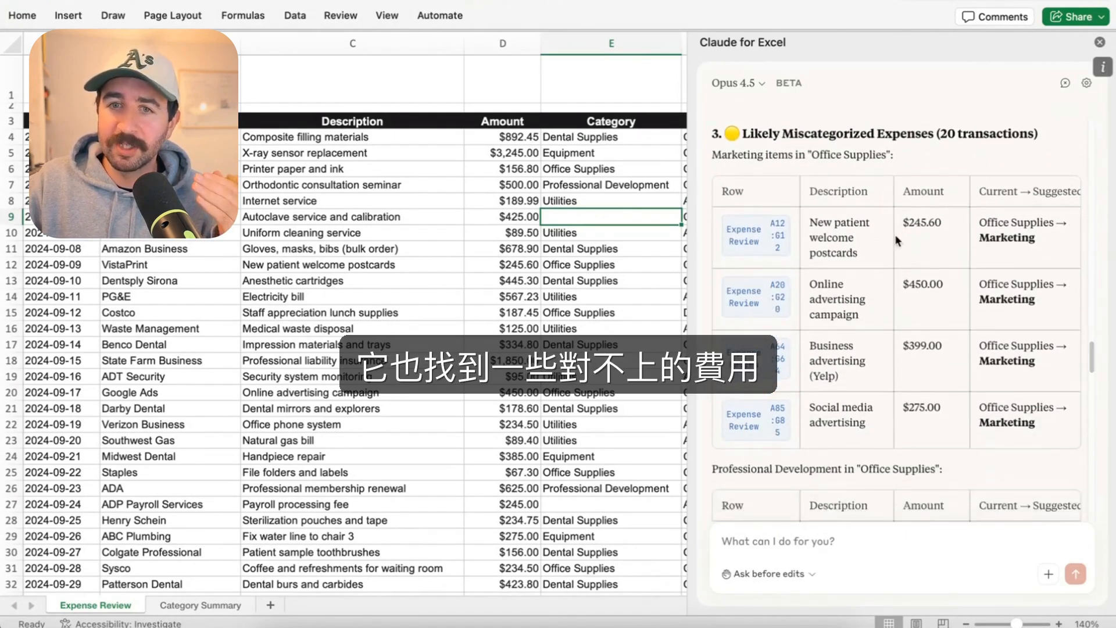
- Check the miscategorized online advertising campaign entry and follow its reference to row 20 of the Expense Review sheet
left_click_drag(817, 284, 851, 308)
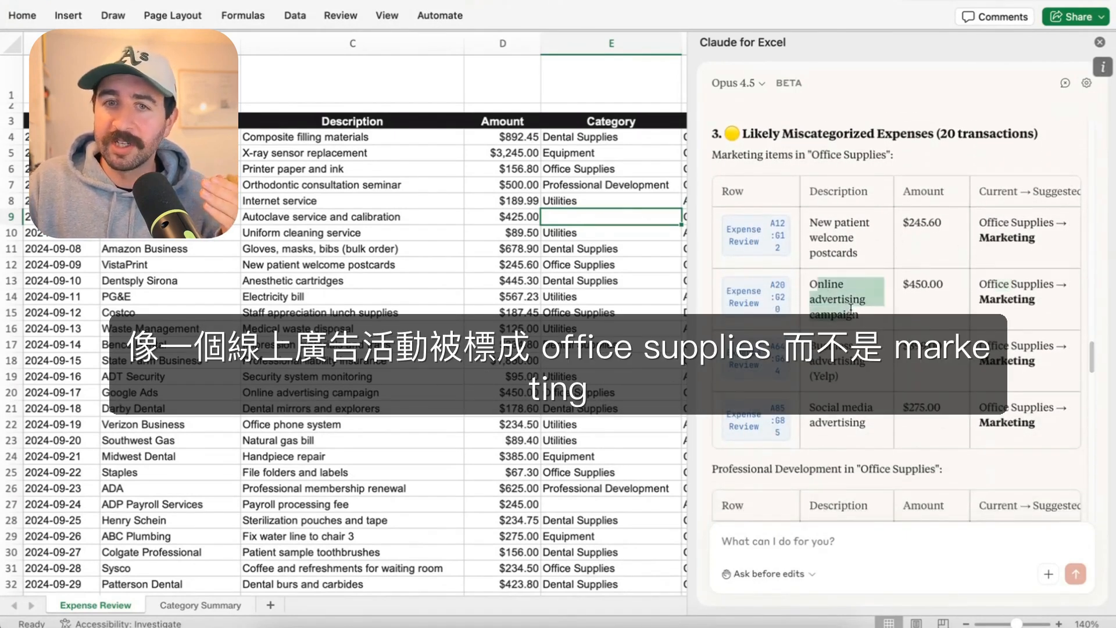
left_click_drag(987, 284, 1029, 284)
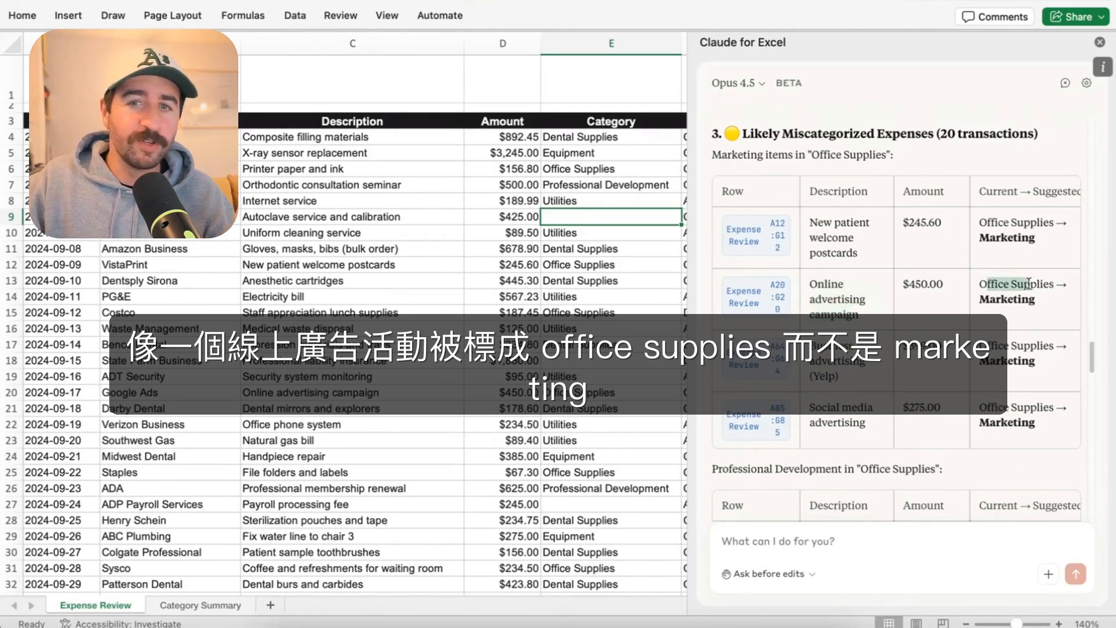
left_click(746, 295)
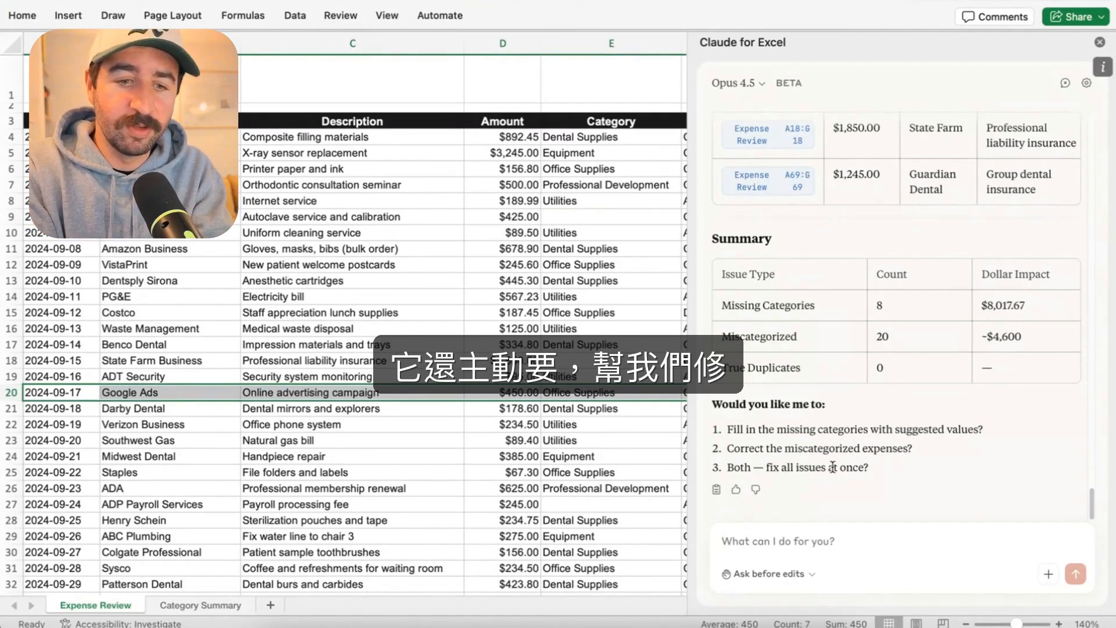
- Send Claude the prompt "fix all issues at once" and allow all of its edits to the expense sheet
type("fix all issues at once")
key("Return")
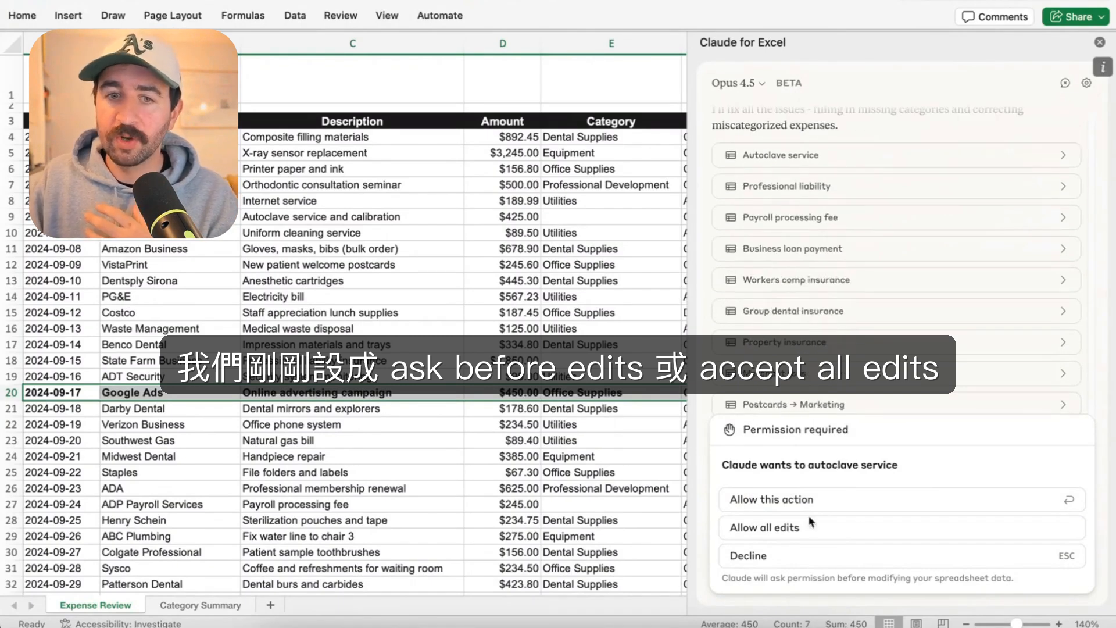
left_click(782, 540)
left_click(787, 515)
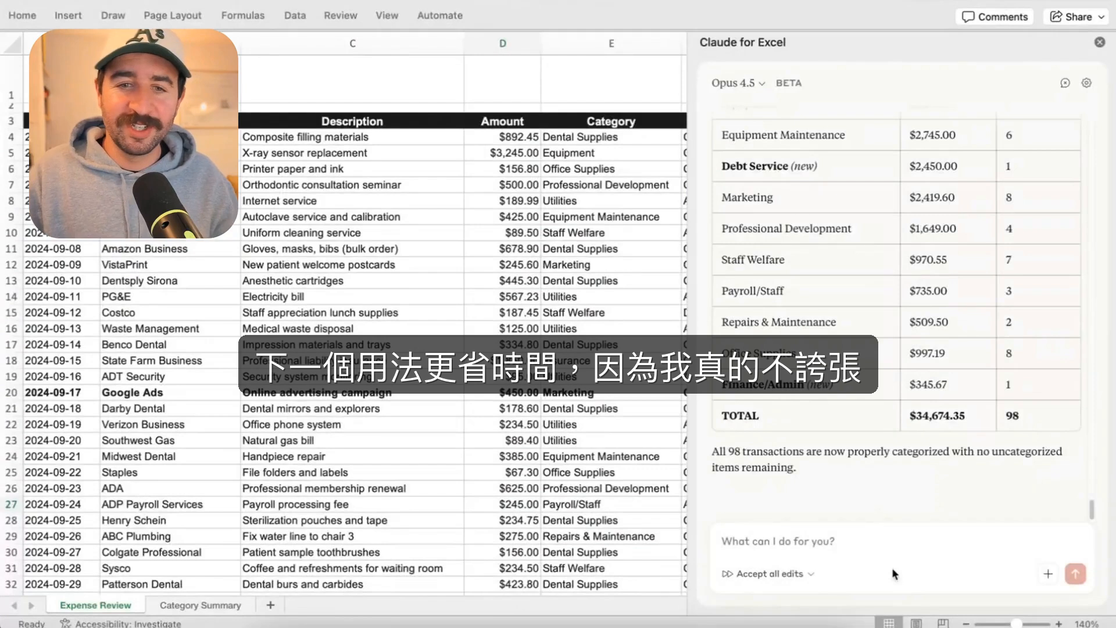
- Prompt Claude to change the amount column from USD to GBP and reformat all dates to DD/MM/YYYY
left_click(841, 535)
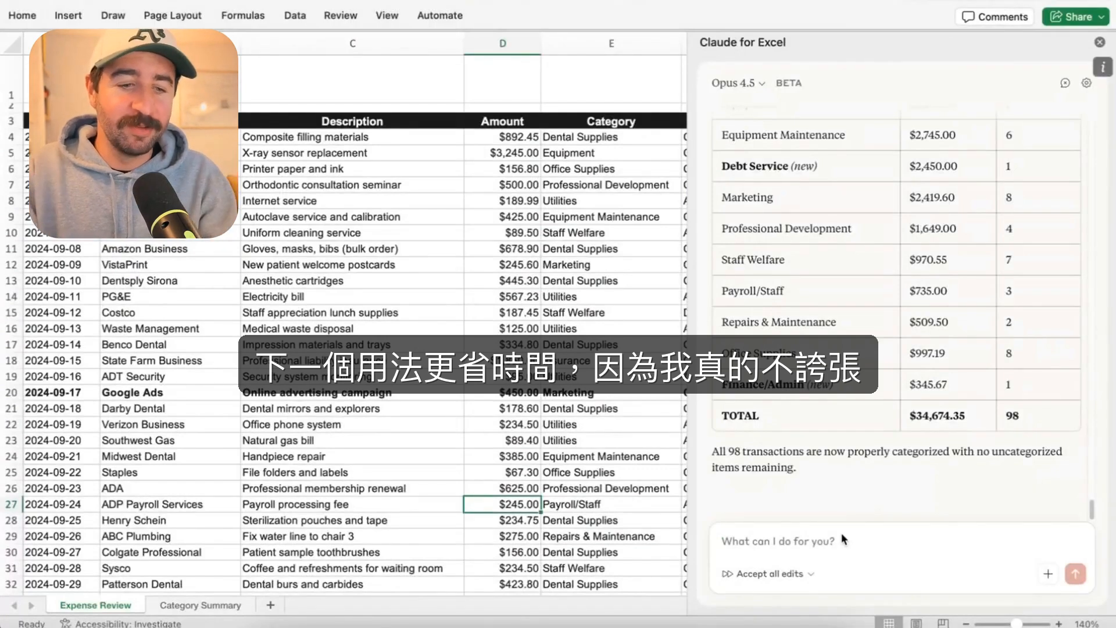
type("Change this amount column from USD to GBP.\"\"Reformat all dates to DD/MM/YYYY.")
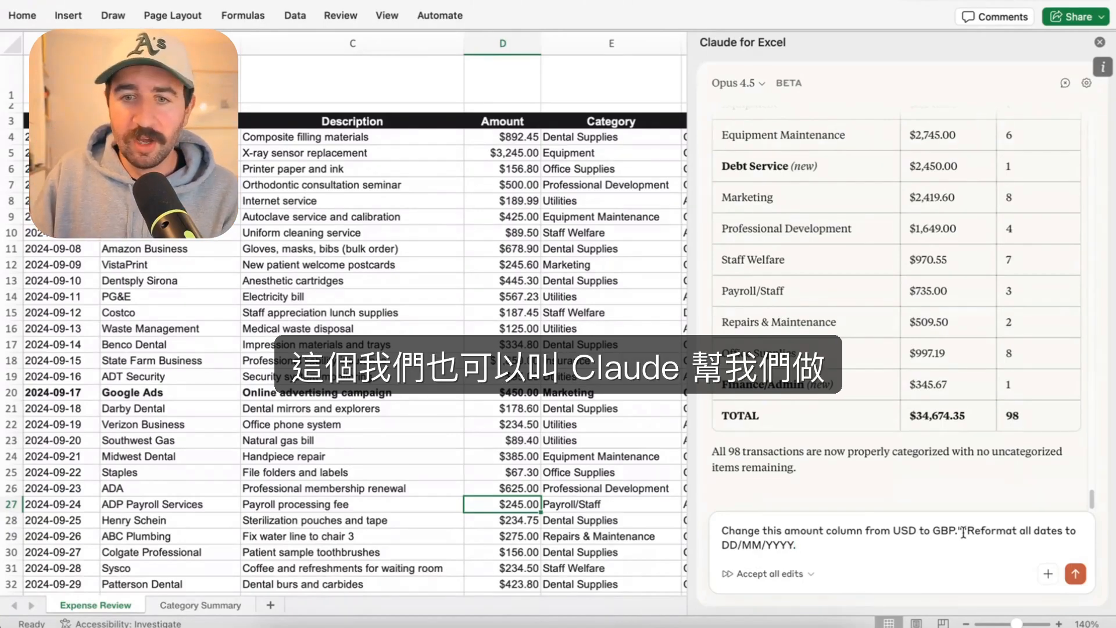
key("Return")
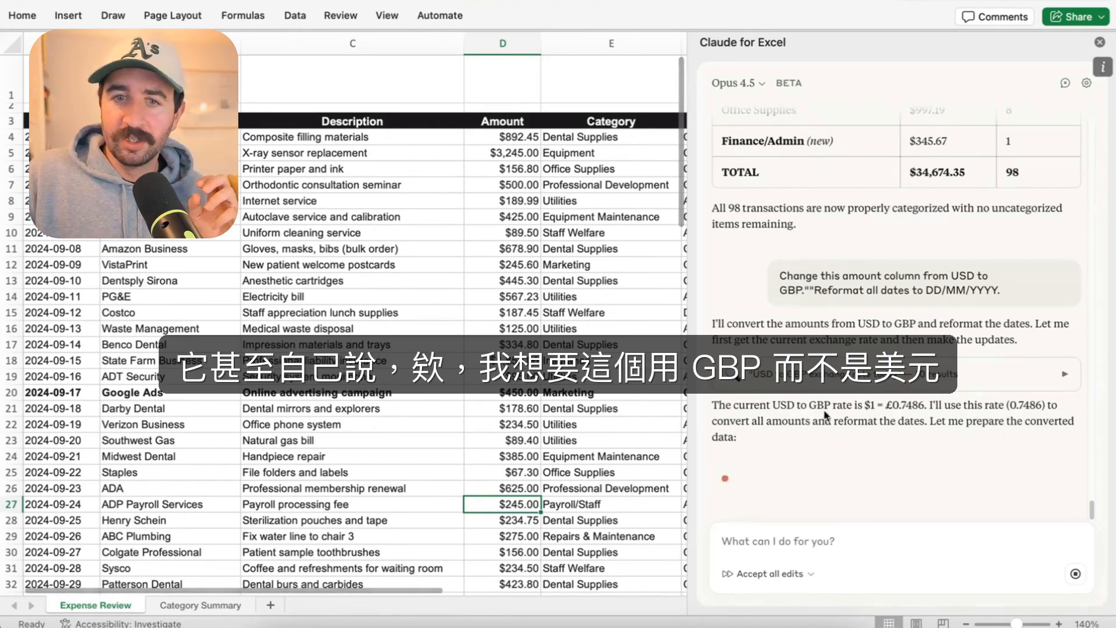
- Read the USD to GBP exchange rate and the conversion plan in Claude's reply
left_click_drag(779, 402, 959, 402)
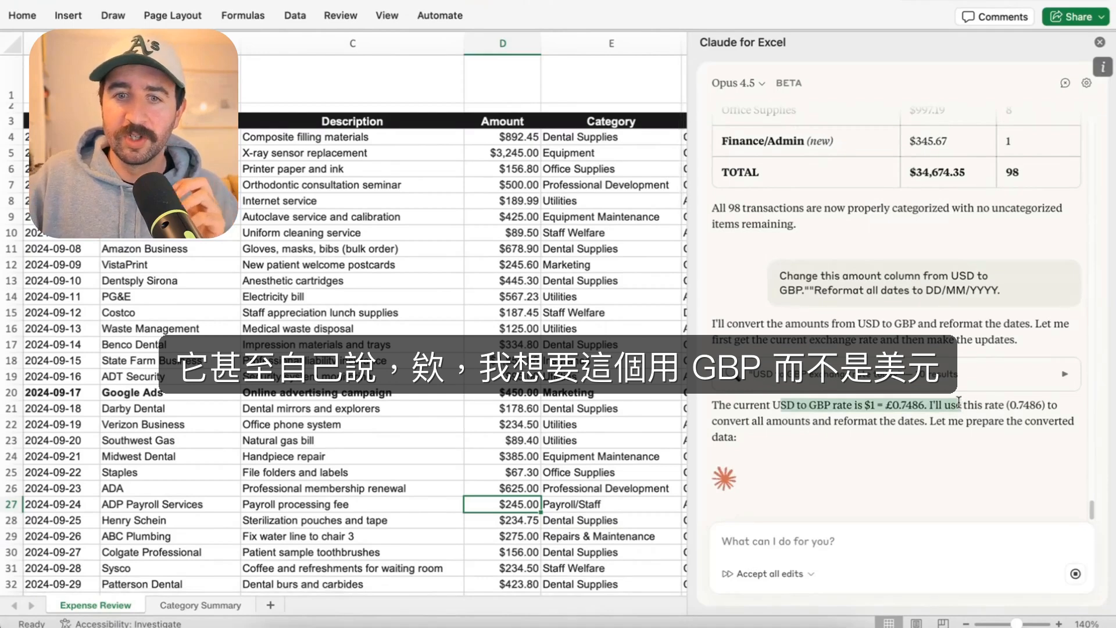
left_click(872, 419)
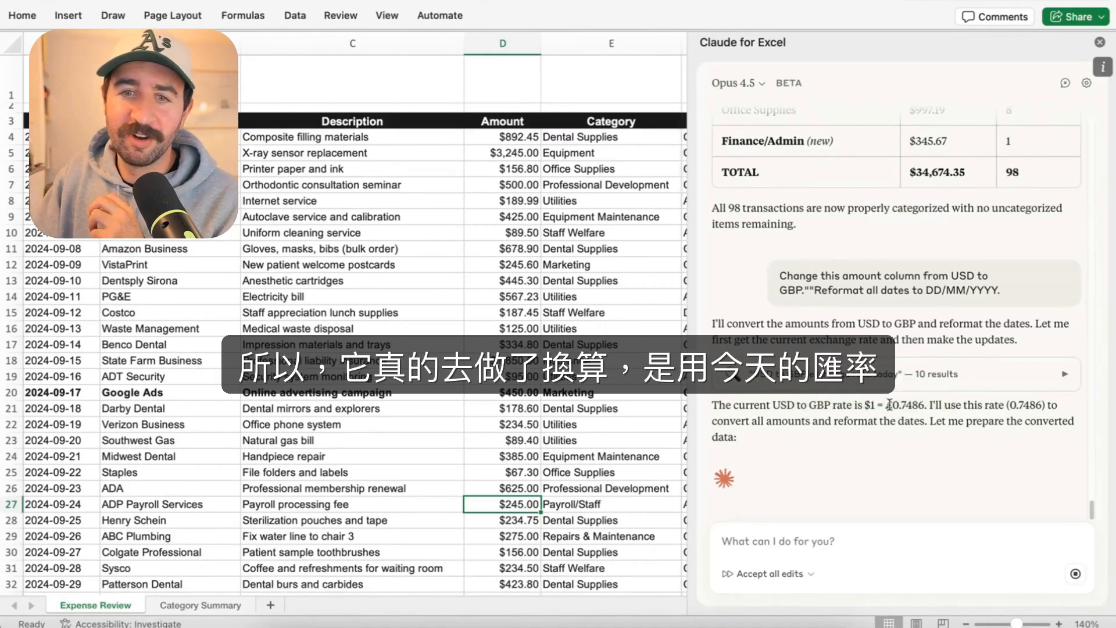
left_click_drag(889, 405, 1022, 404)
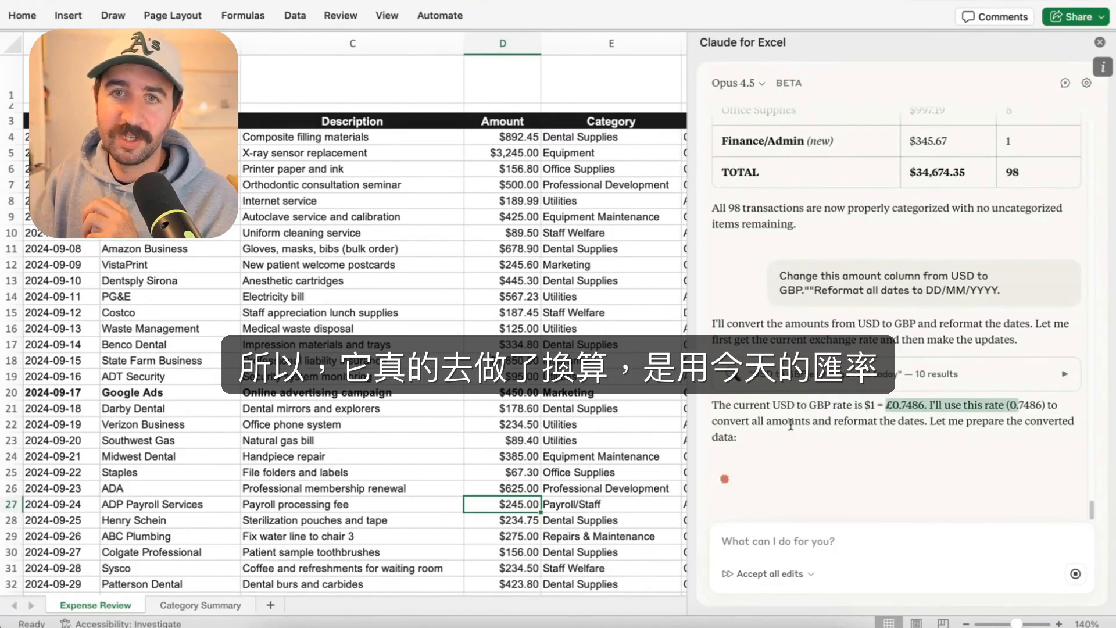
left_click_drag(853, 421, 986, 426)
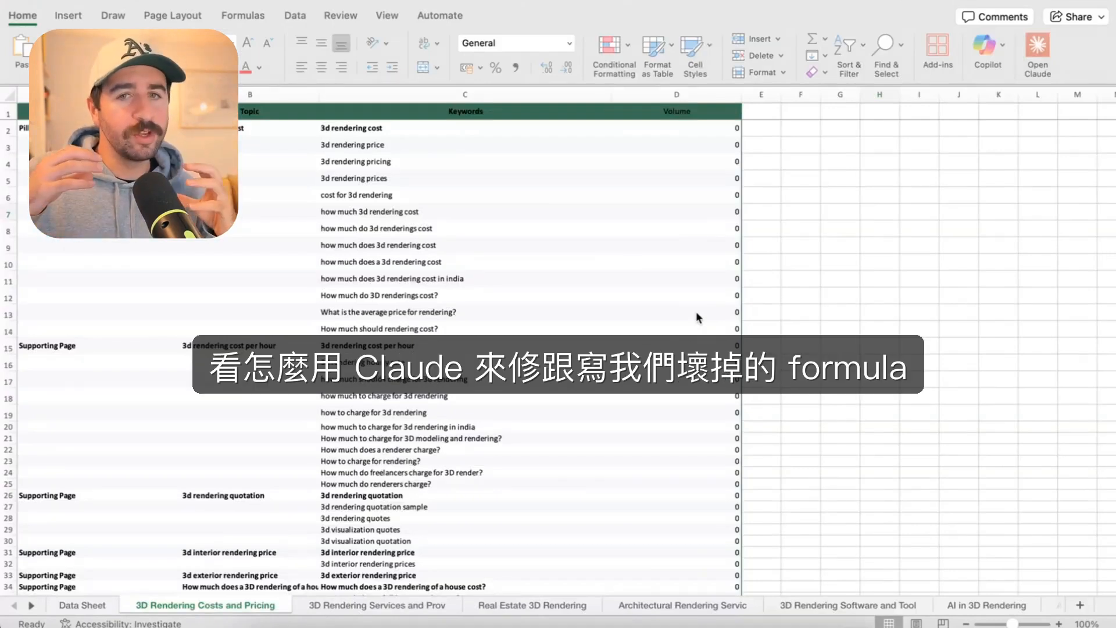
- Open Claude in the SEO keyword workbook and widen its pane beside the sheet
left_click(1031, 54)
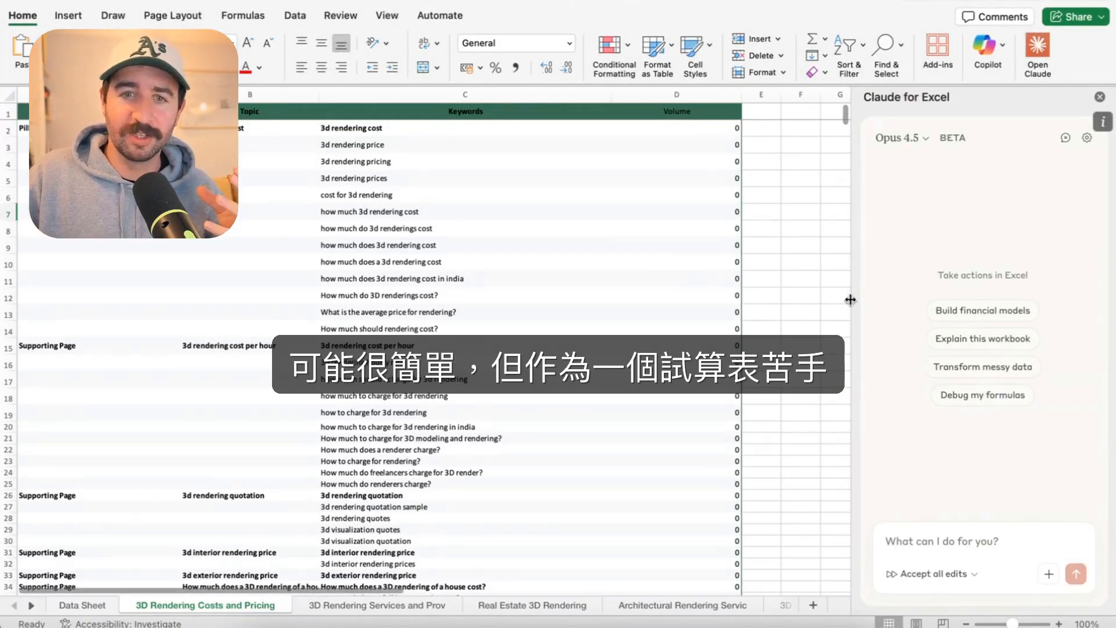
left_click_drag(850, 299, 740, 300)
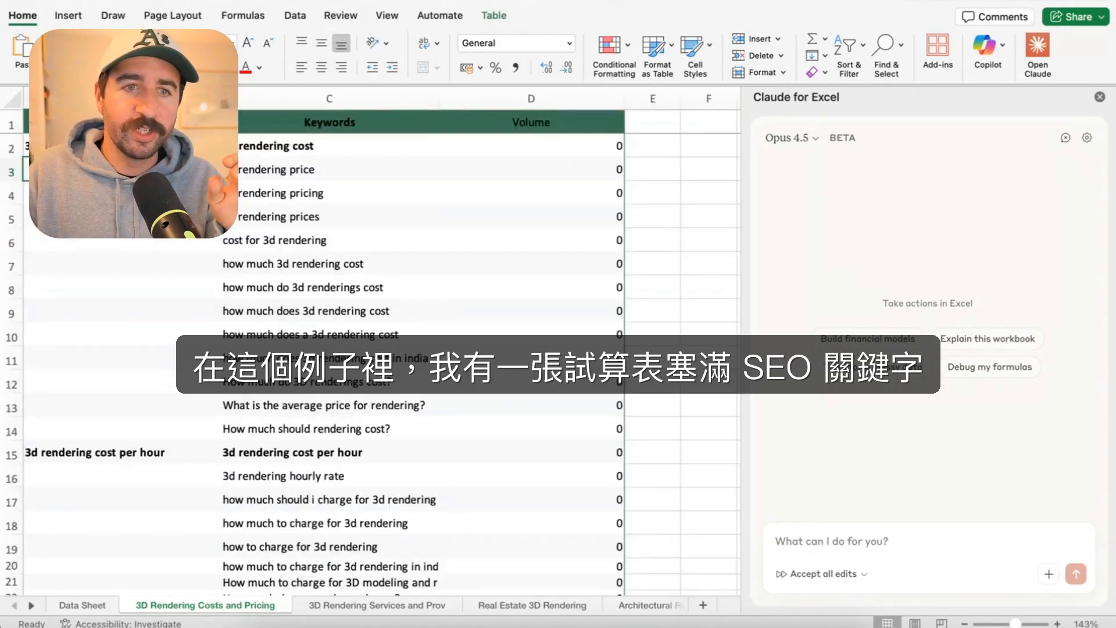
- Examine the keywords and Volume column on the 3D Rendering Costs and Pricing sheet, and check the 3D Rendering Services sheet too
left_click_drag(87, 145, 357, 435)
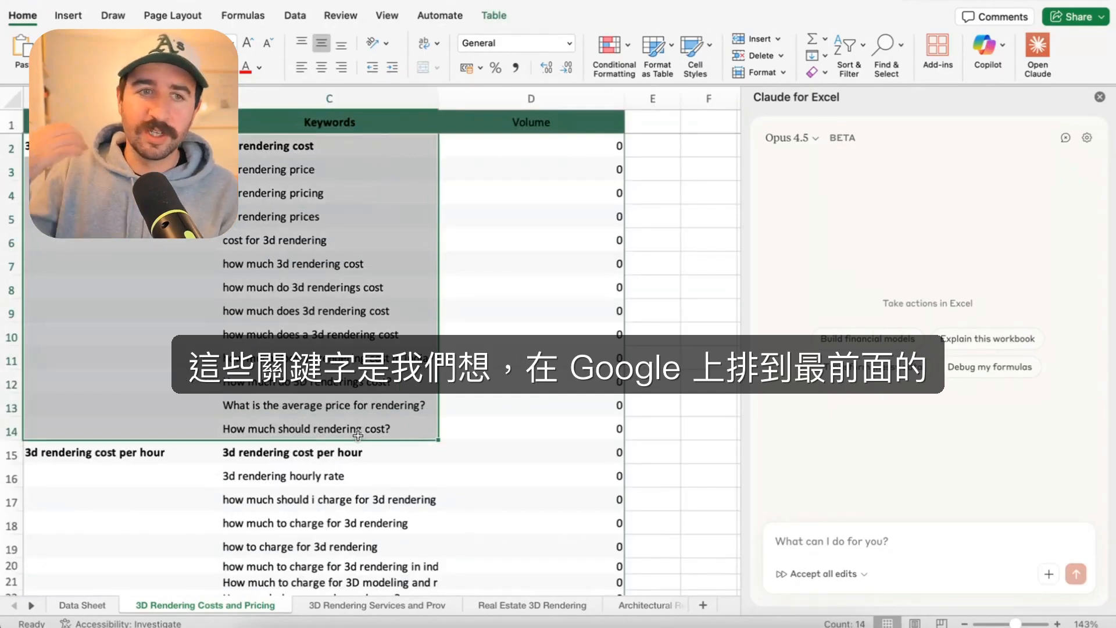
left_click(567, 328)
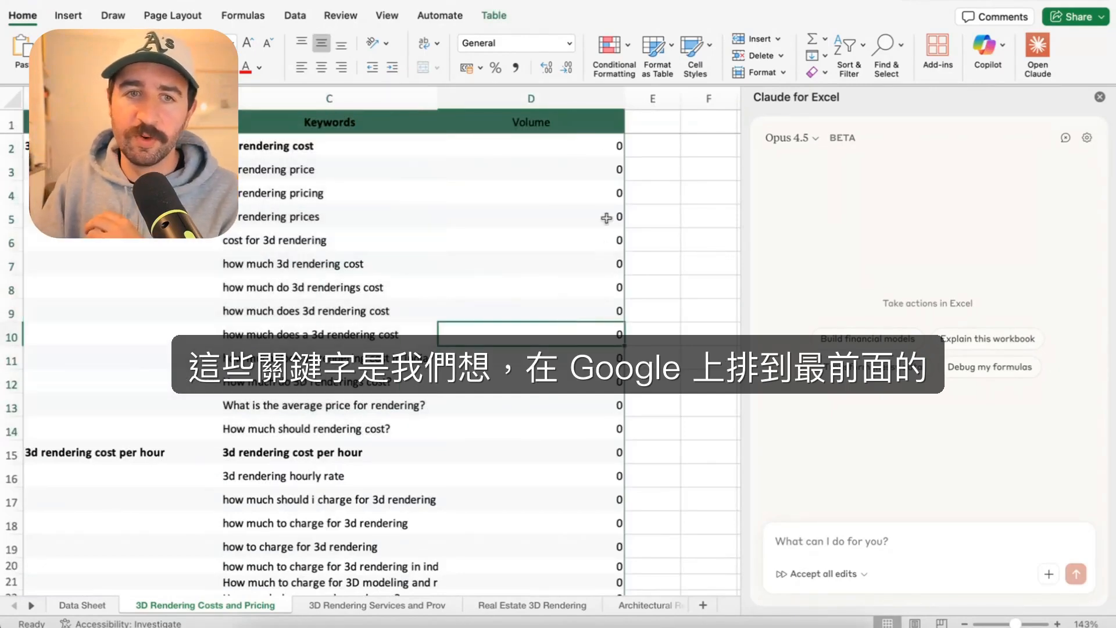
left_click_drag(558, 142, 559, 565)
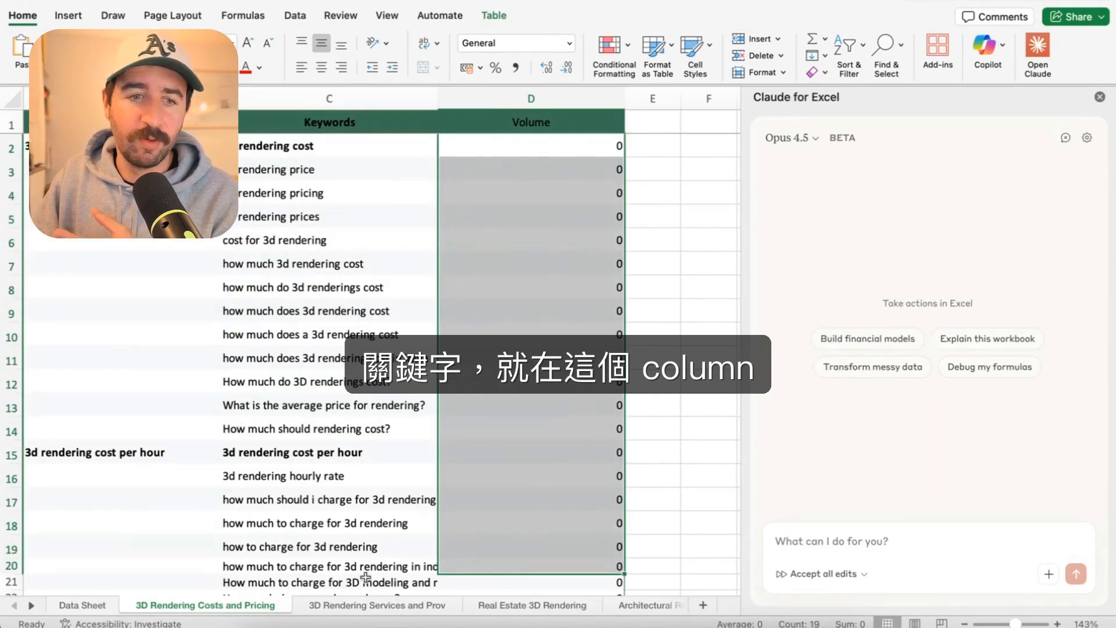
left_click(373, 605)
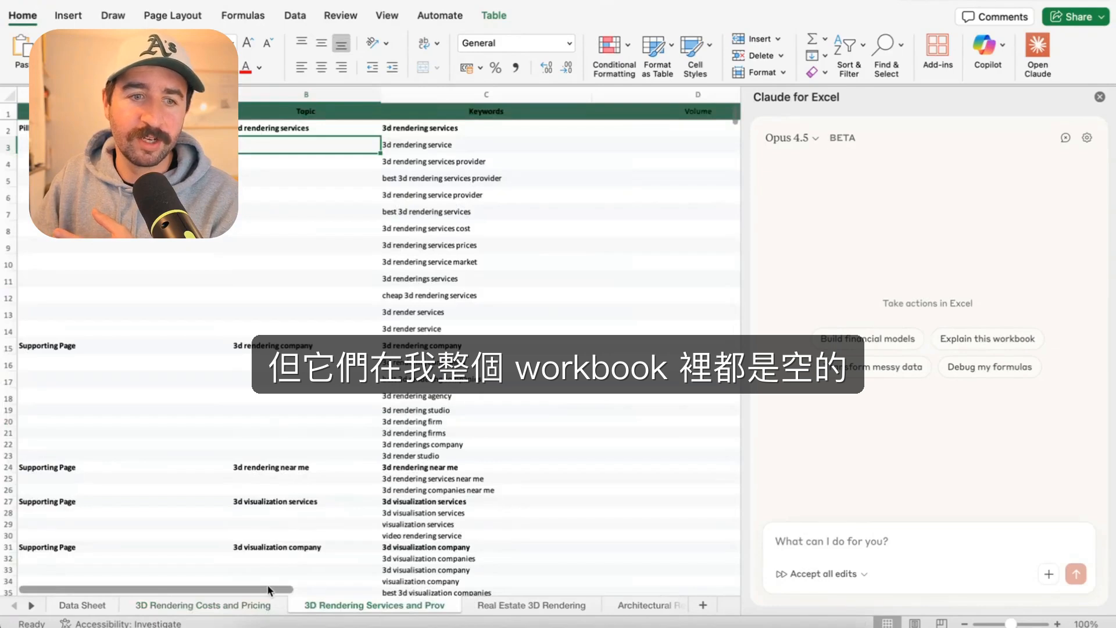
left_click(198, 605)
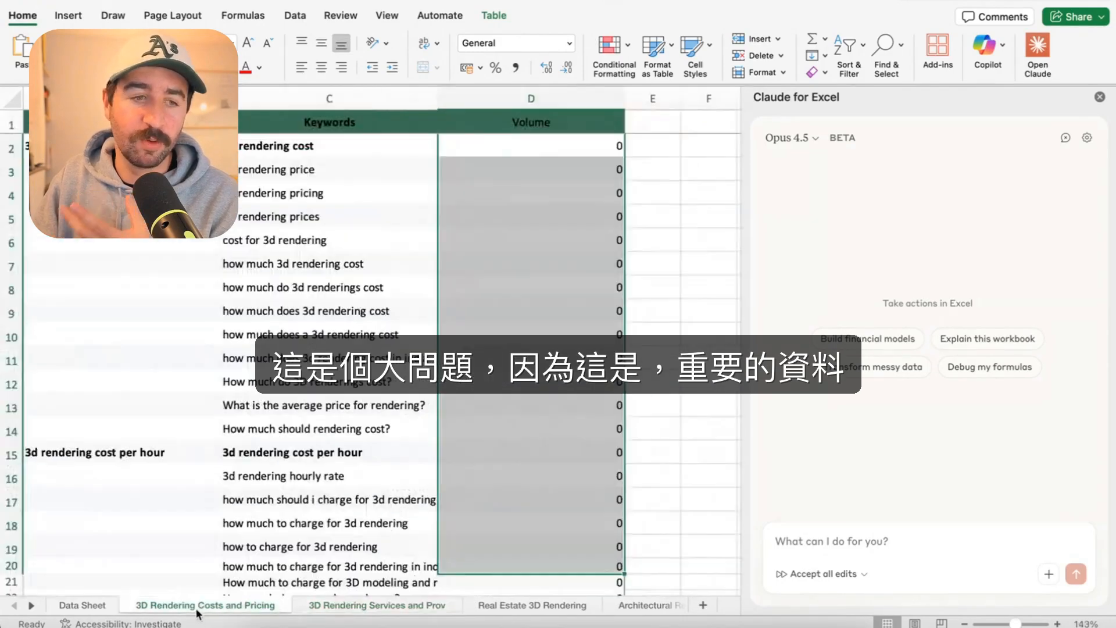
- Inspect the keywords and their Search volume column on the Data Sheet
left_click(84, 608)
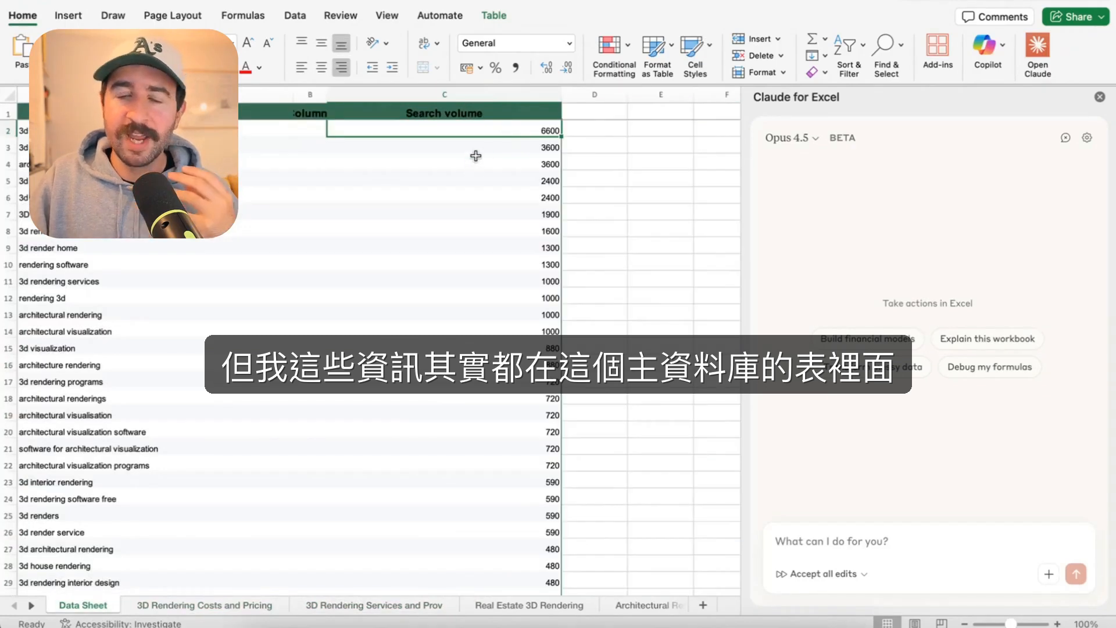
left_click_drag(476, 156, 496, 536)
left_click(568, 322)
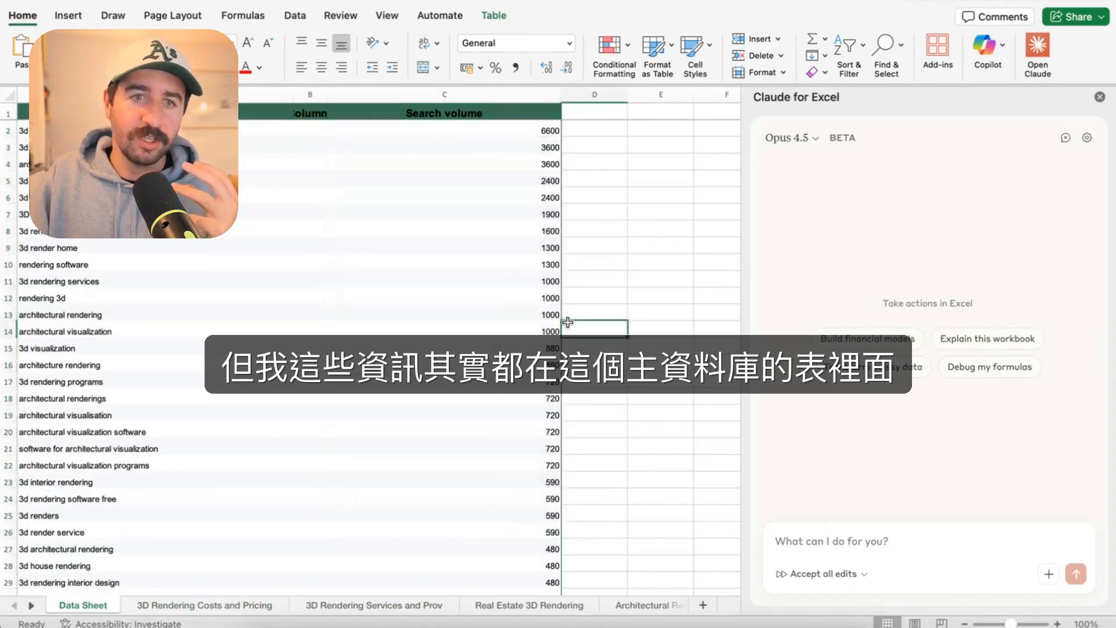
left_click_drag(64, 164, 285, 199)
left_click(358, 214)
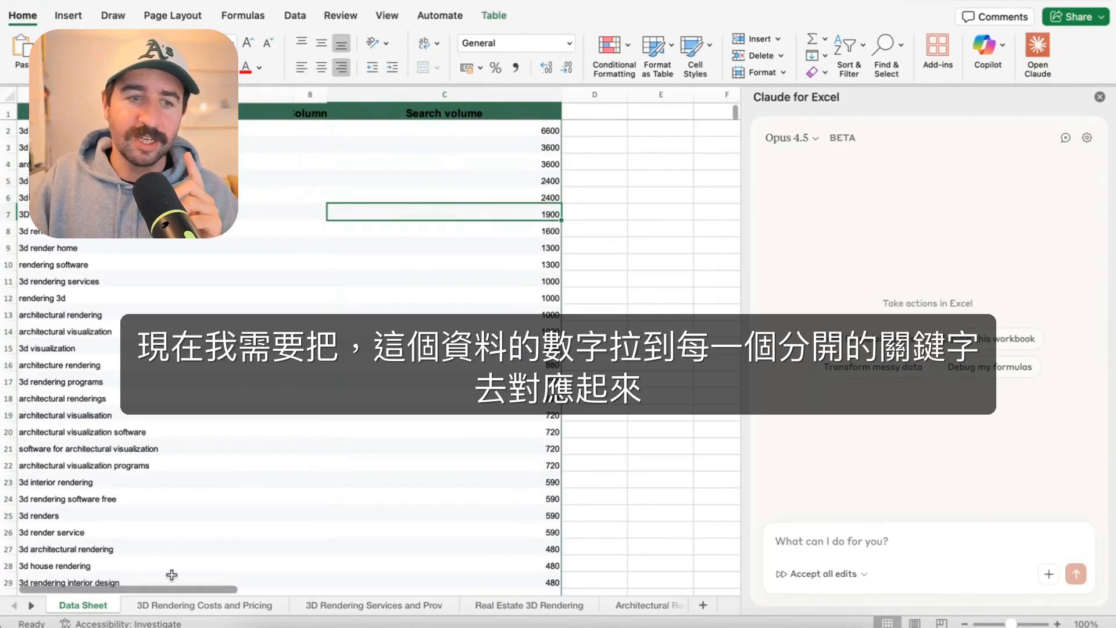
- Inspect the VLOOKUP formula in Volume cell D2 of the 3D Rendering Costs and Pricing sheet, leaving it unedited
left_click(205, 606)
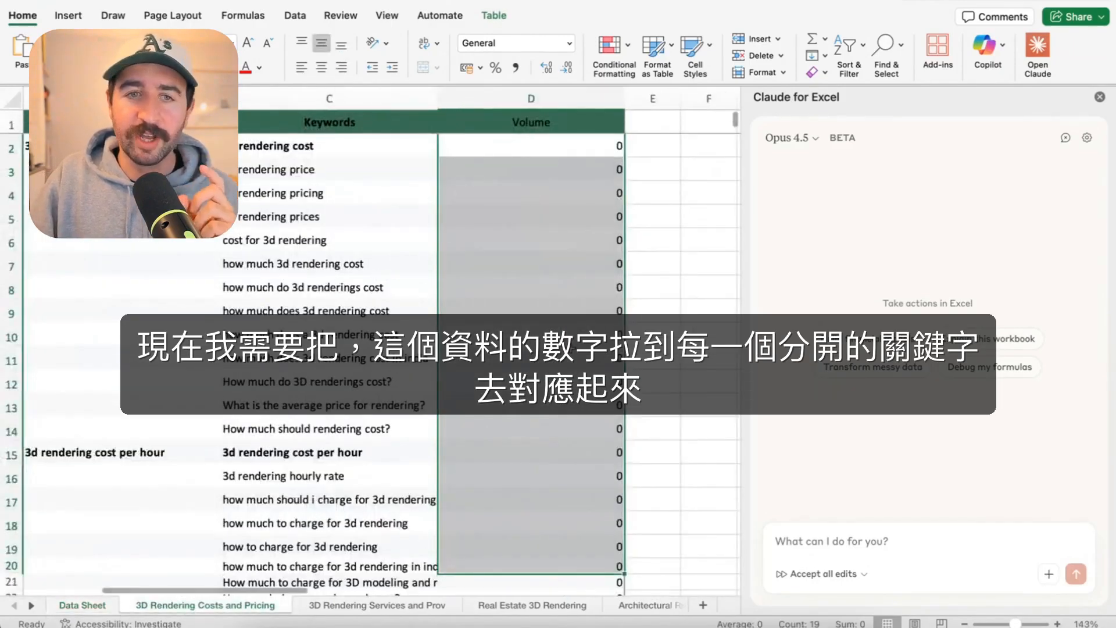
left_click(465, 202)
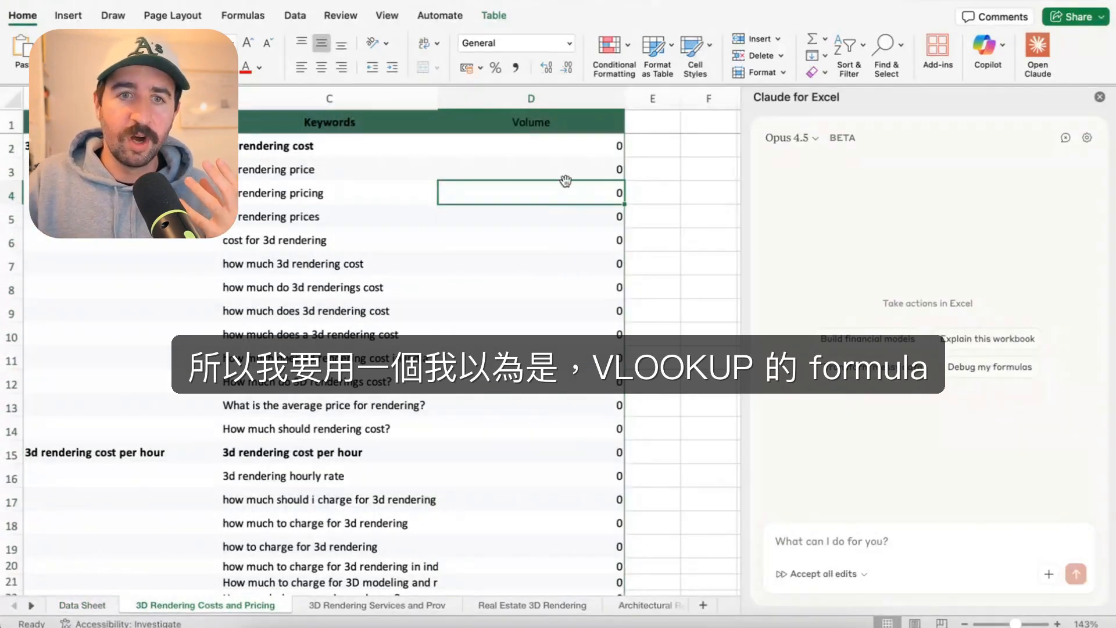
left_click(575, 144)
left_click(192, 94)
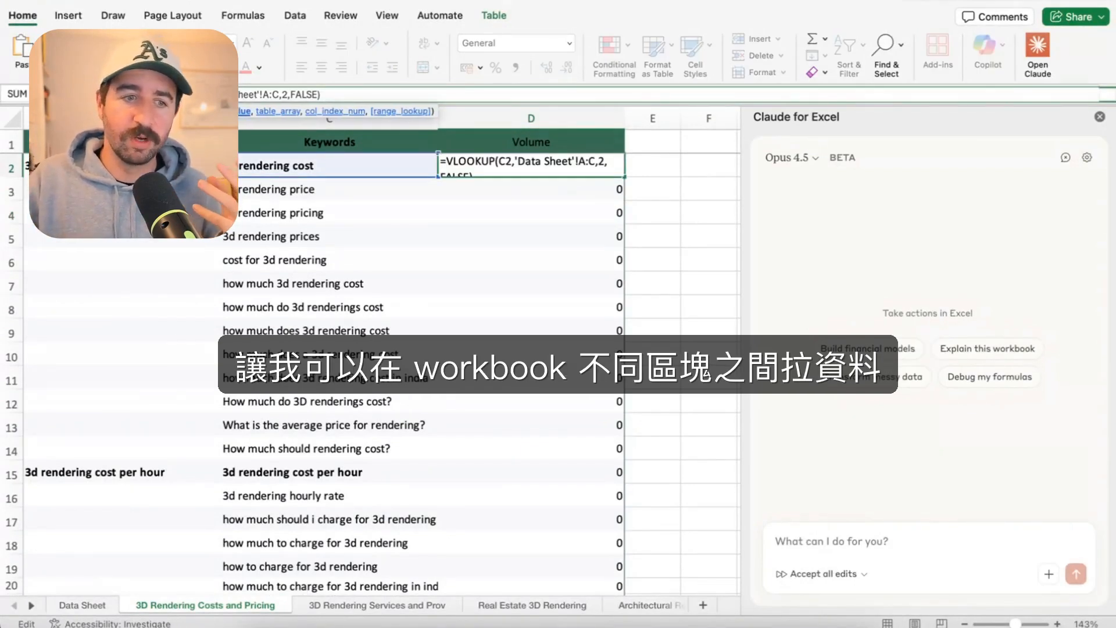
key("Escape")
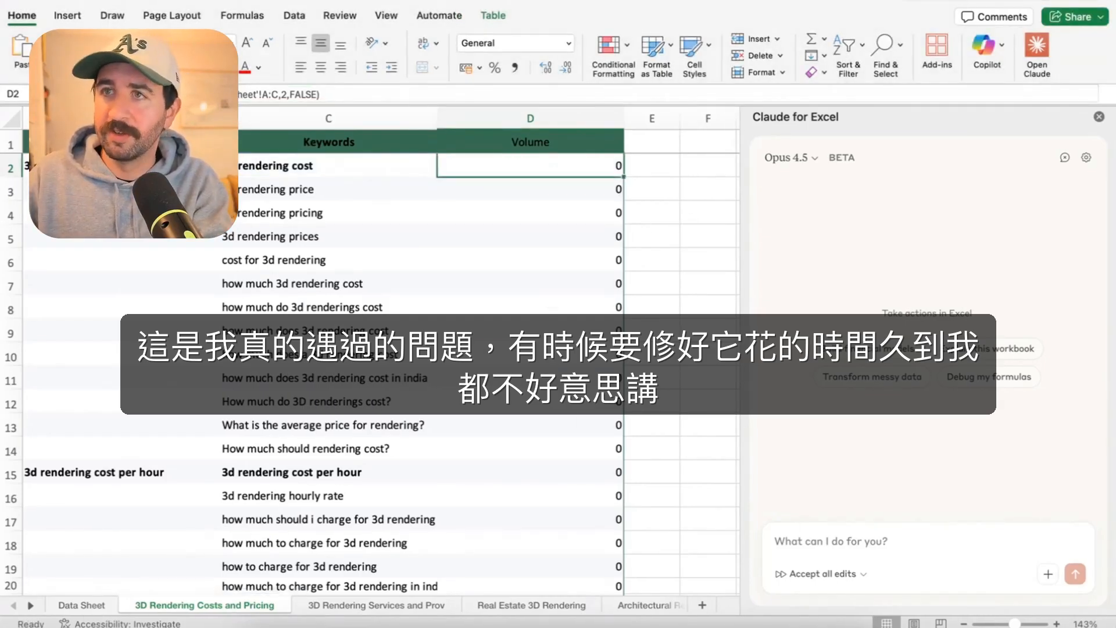
- Tell Claude the VLOOKUP returns no data and that keyword volumes from 'data sheet' must match the keywords on the workbook's other sheets
type("My vlookup forumla isn’t pulling data across my workbook. I need the keyword volume data from ‘data sheet’ to be matched to the keywords on the other sheets across my workbook. but it’s not returning an data.")
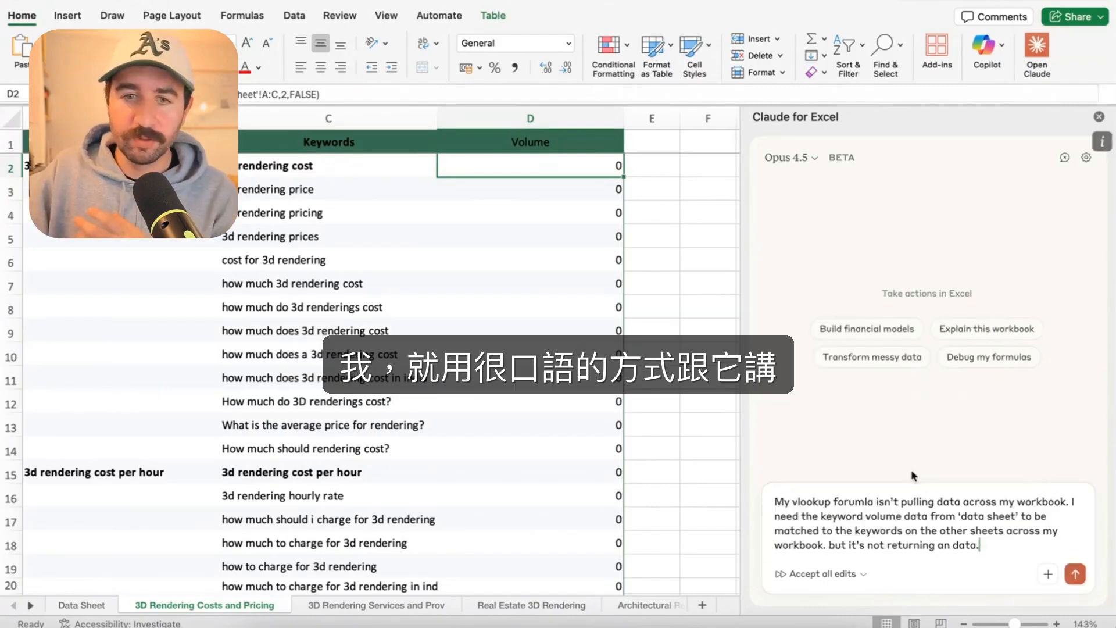
left_click_drag(792, 501, 897, 510)
left_click(897, 509)
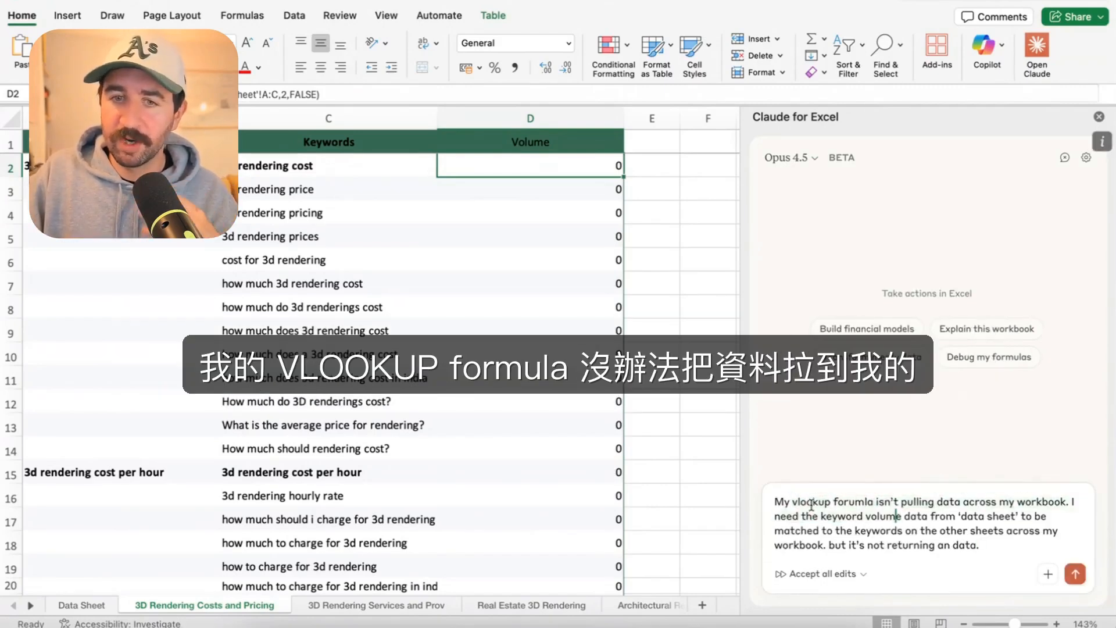
left_click_drag(813, 504, 986, 507)
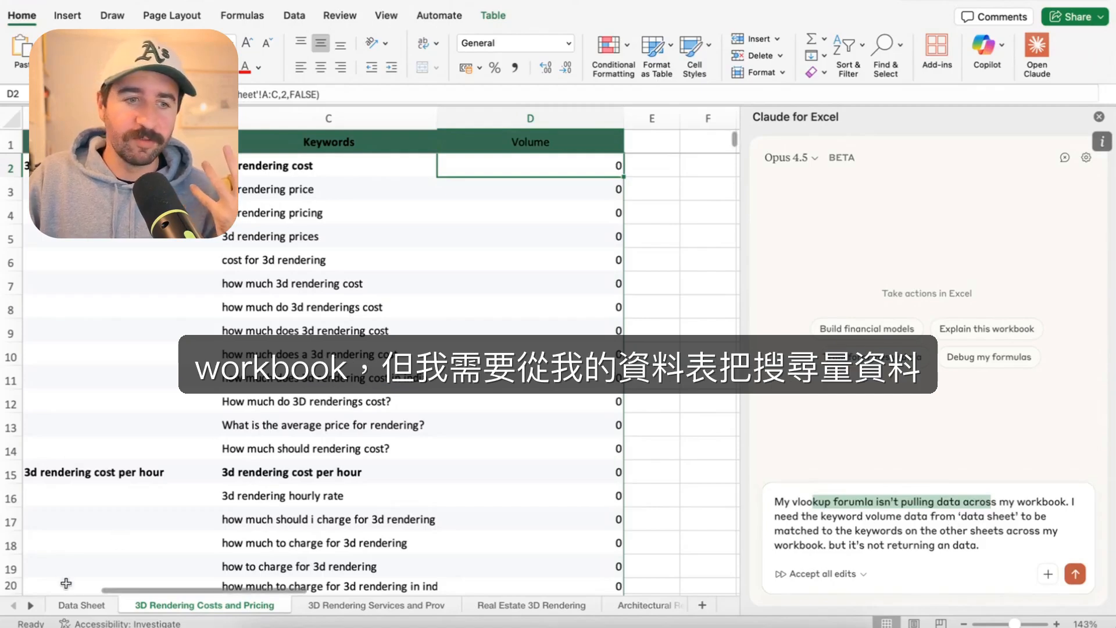
left_click(82, 605)
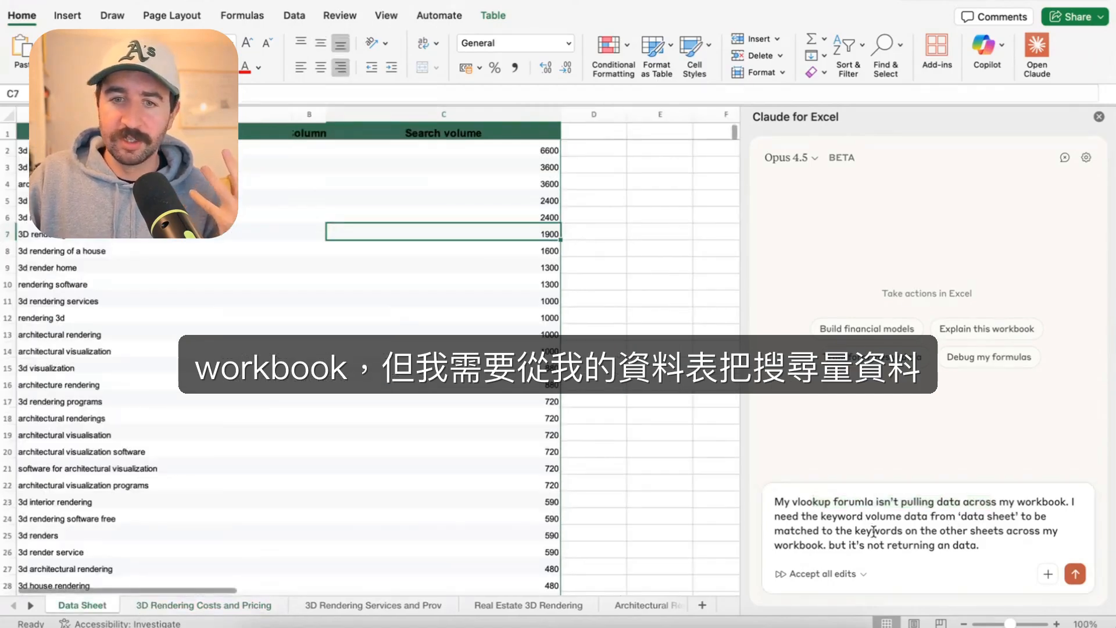
left_click(252, 605)
left_click(343, 607)
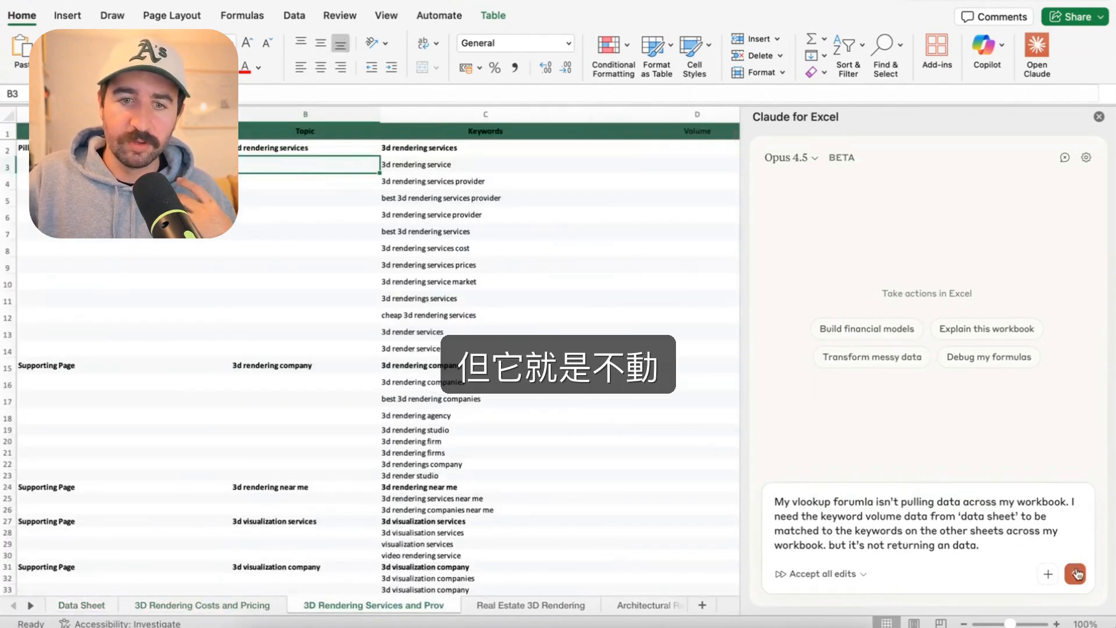
left_click(1076, 574)
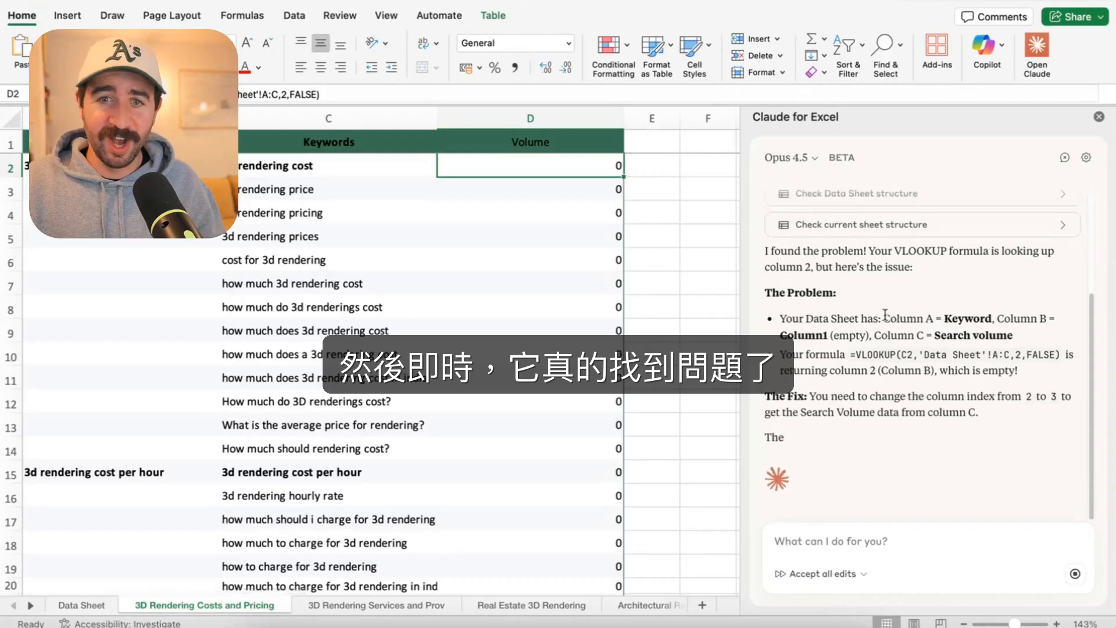
- Review Claude's diagnosis of the VLOOKUP problem, its proposed column index fix and the corrected formula
scroll(899, 295, "up", 3)
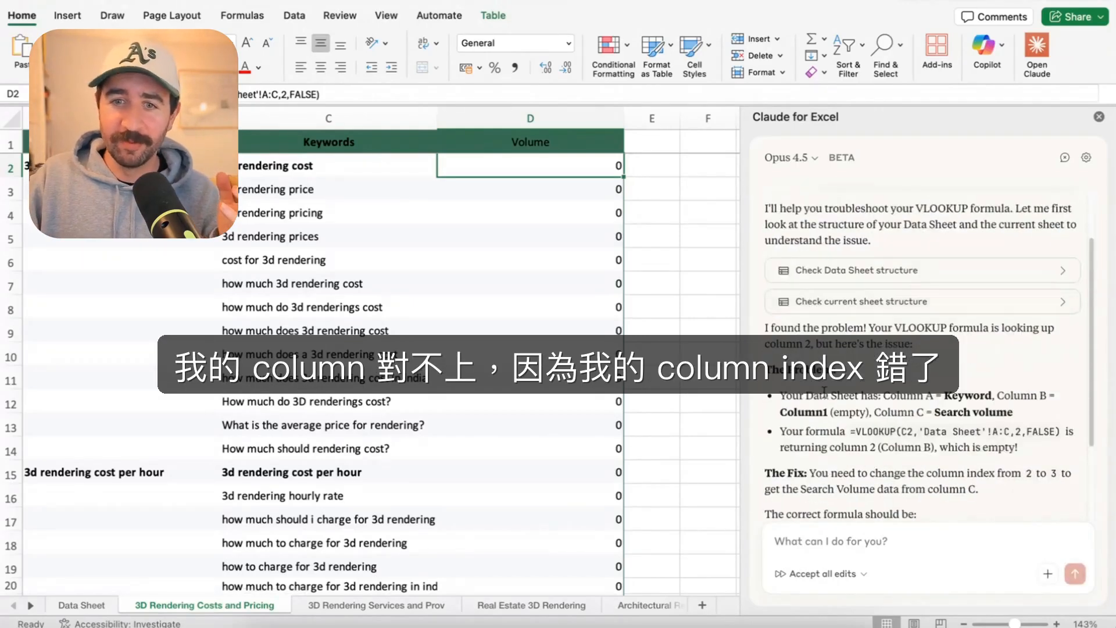
left_click_drag(801, 401, 999, 401)
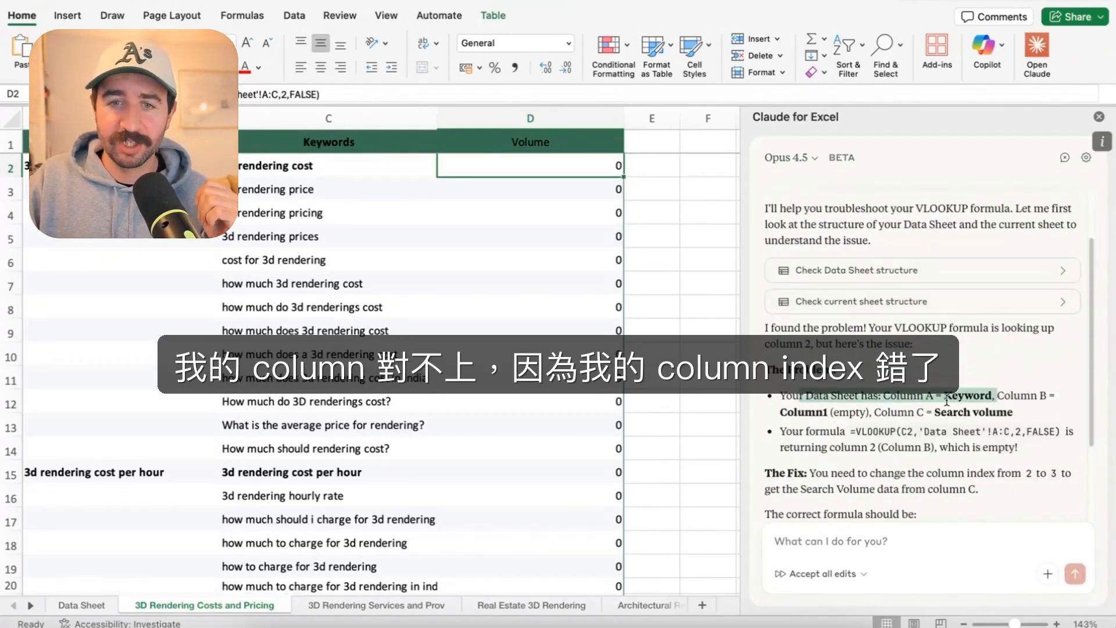
scroll(947, 401, "down", 3)
left_click_drag(843, 353, 999, 364)
left_click(834, 448)
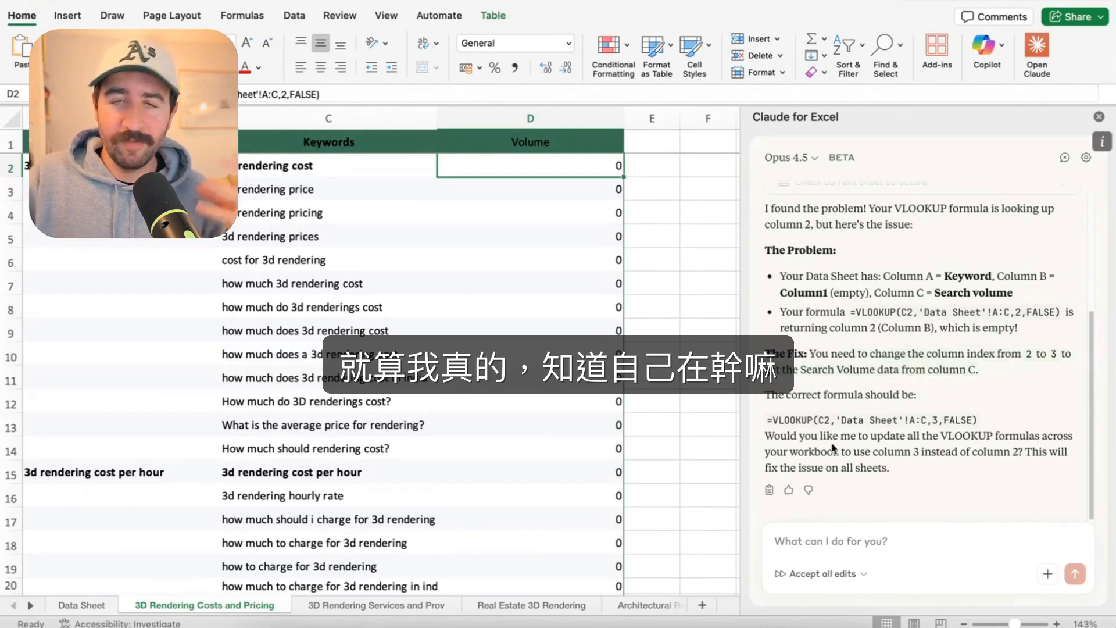
- Accept Claude's offer to update the VLOOKUP formulas across the workbook by sending the reply "fix it"
left_click_drag(821, 436, 1073, 437)
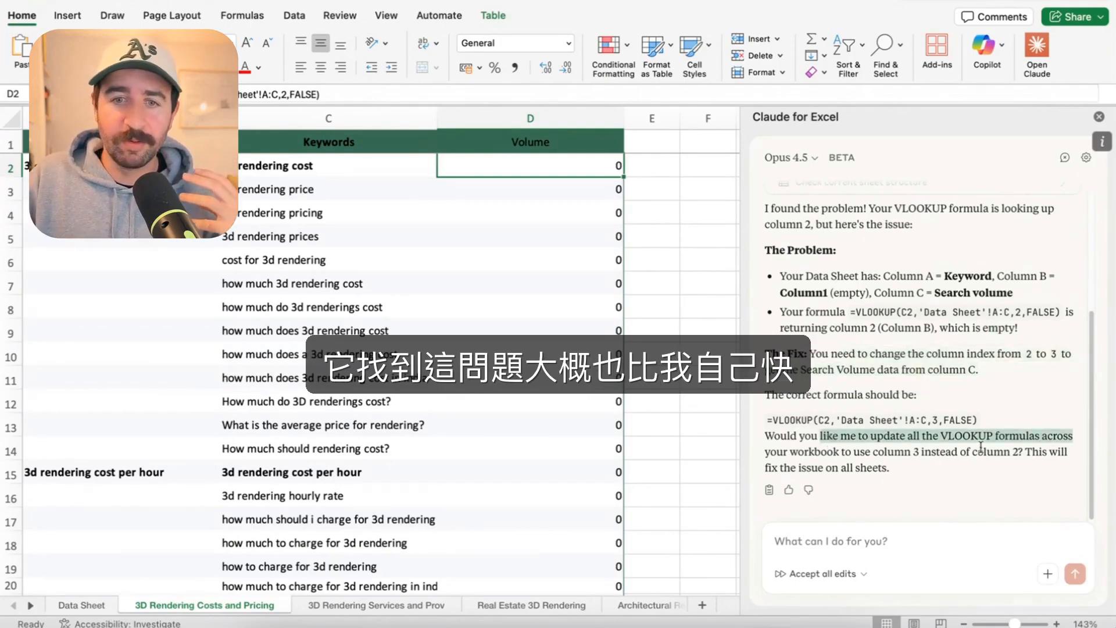
left_click(822, 459)
left_click(919, 532)
type("fix it")
key("Return")
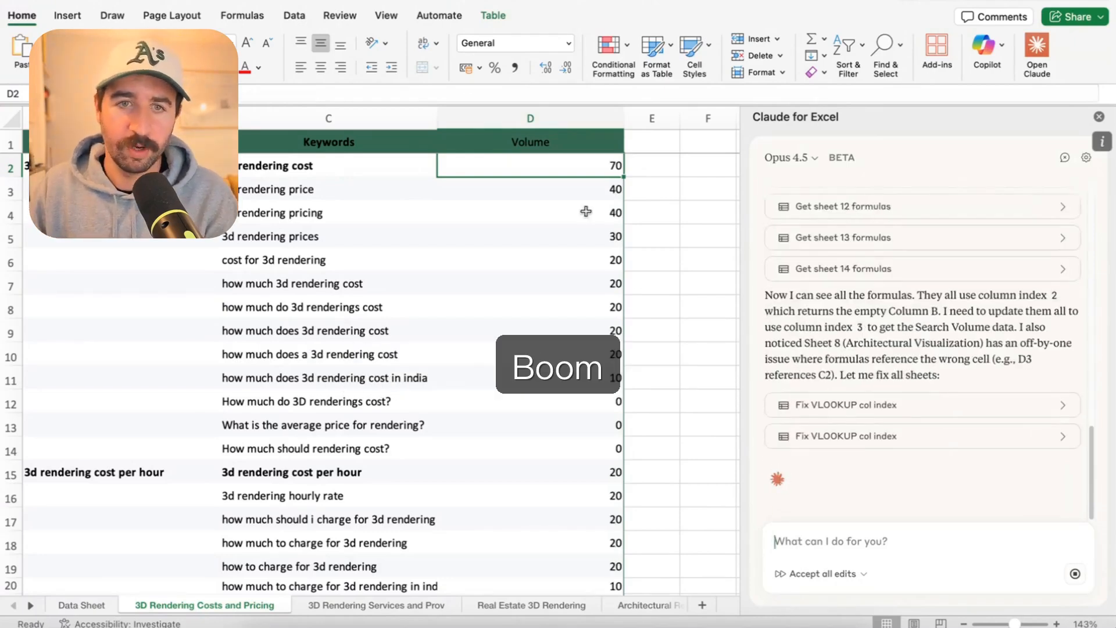
- Check the Volume figures on the 3D Rendering Costs and Pricing sheet against the "3d rendering cost" row of the Data Sheet
left_click_drag(581, 356, 558, 358)
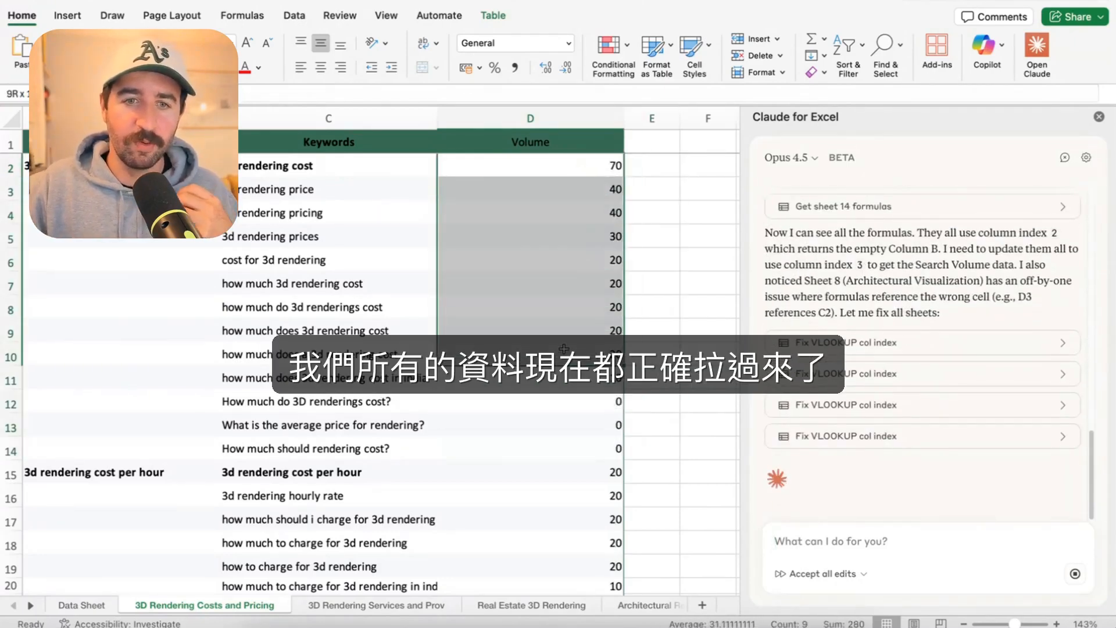
left_click(503, 163)
left_click(85, 604)
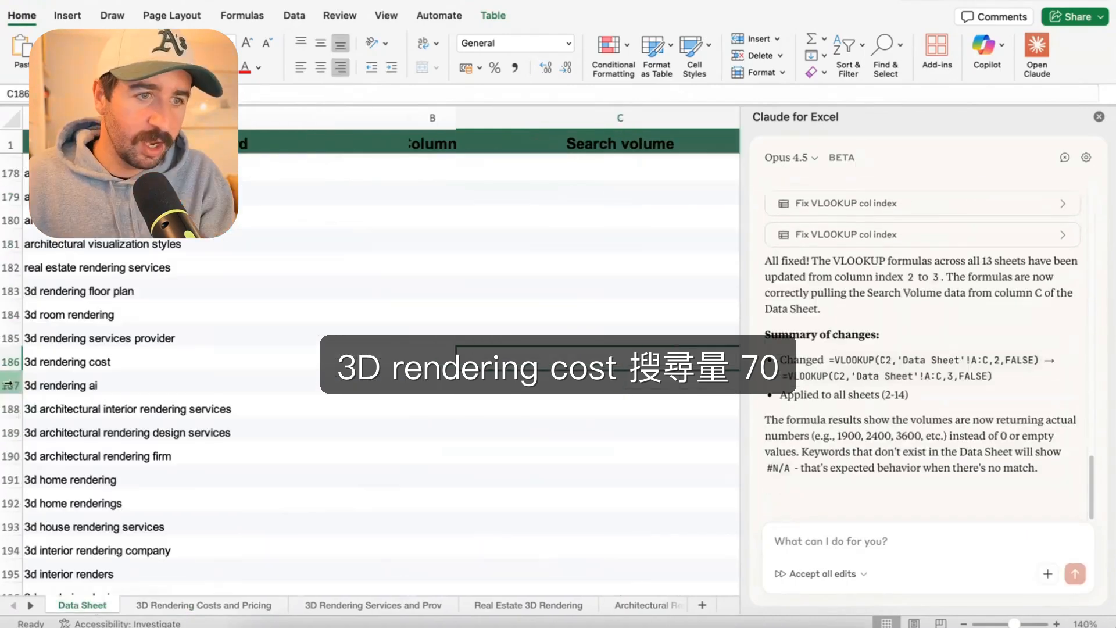
scroll(288, 427, "right", 5)
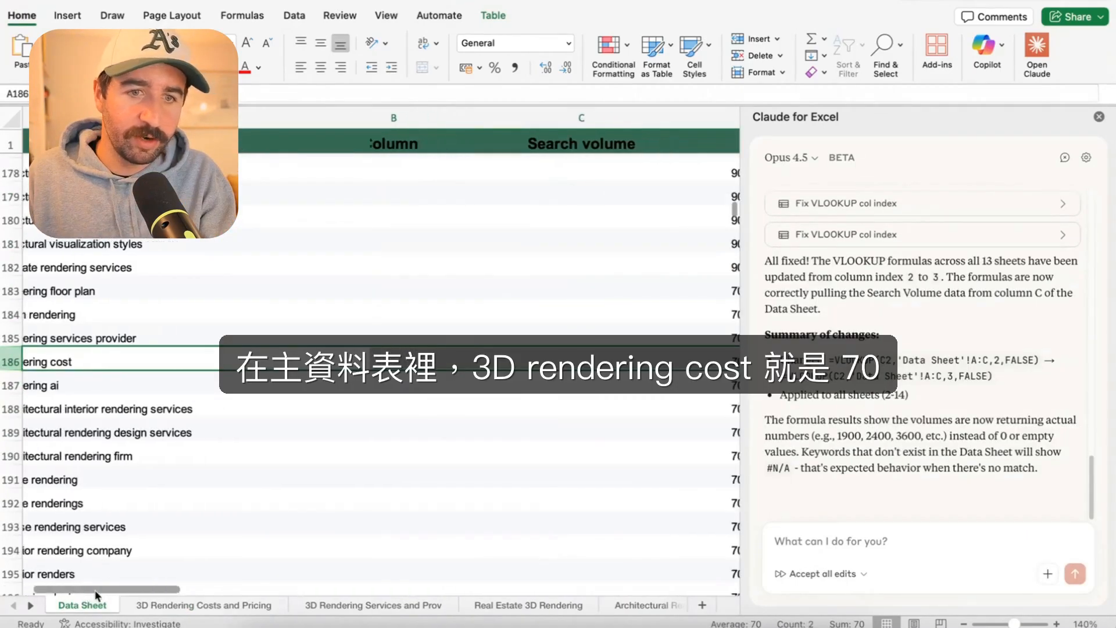
left_click(192, 605)
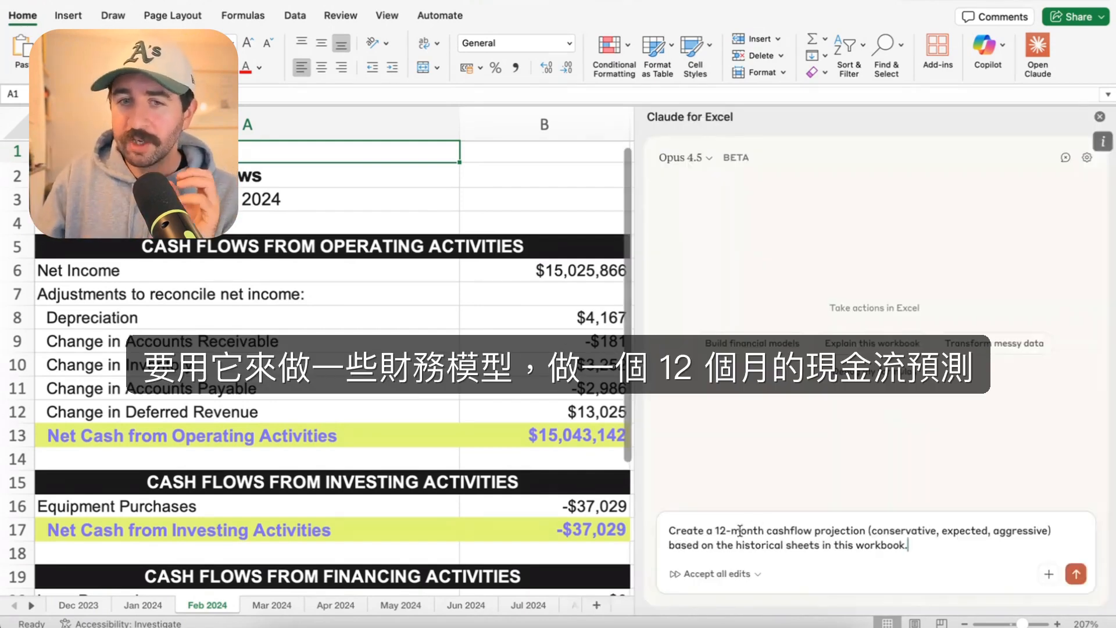
- Review the 12-month cashflow projection request and the historical cash flow sheets from Dec 2023 through Oct 2025
left_click_drag(731, 530, 865, 526)
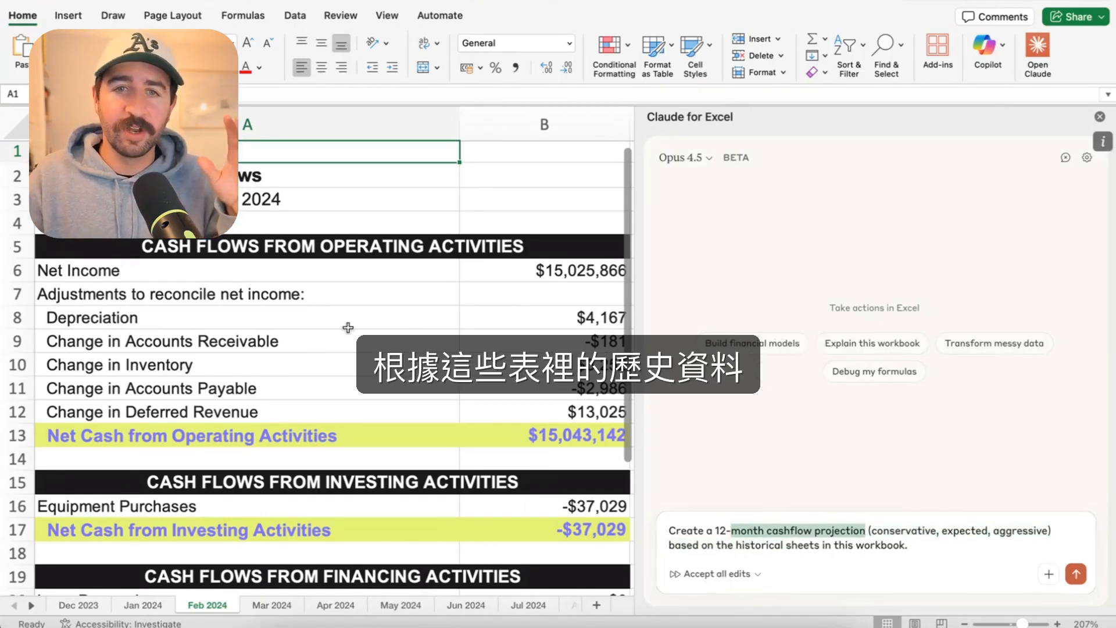
left_click(91, 605)
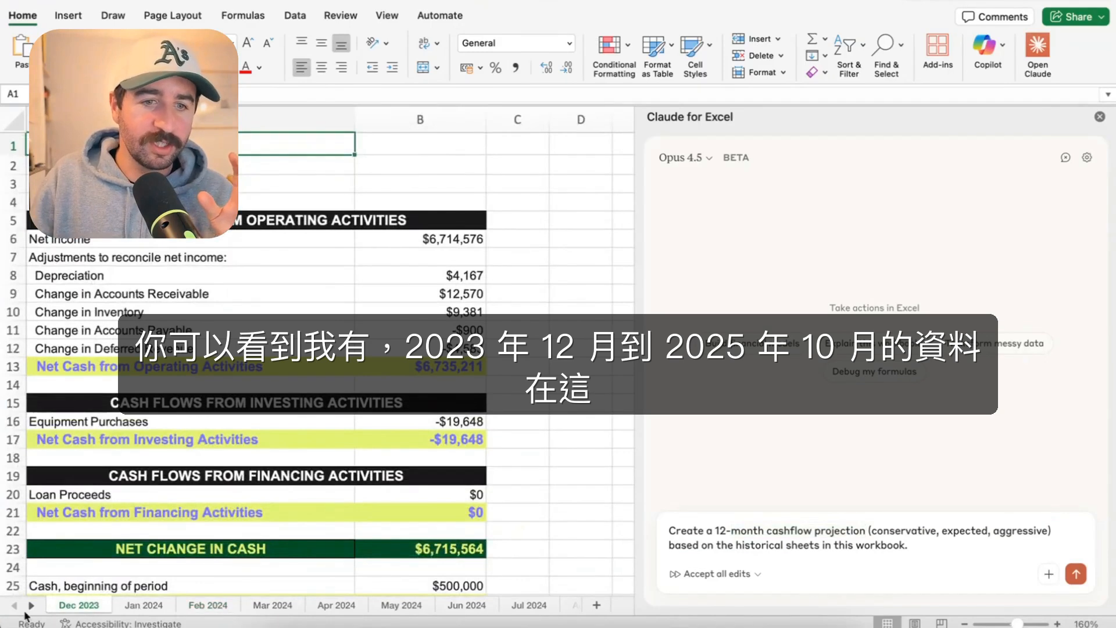
scroll(261, 605, "right", 15)
left_click(515, 605)
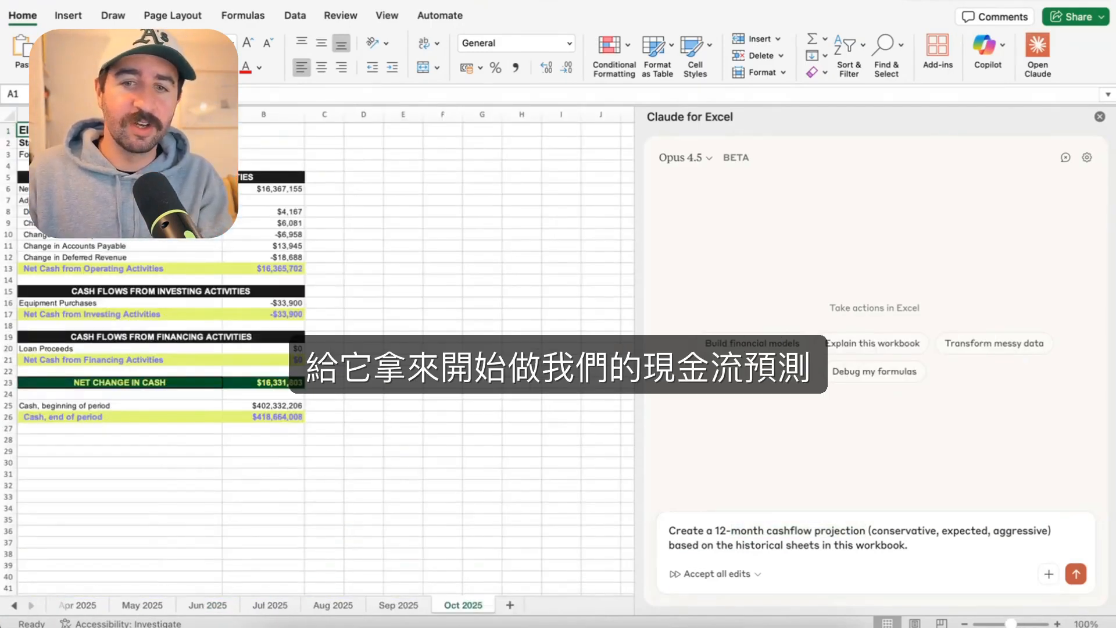
scroll(431, 412, "up", 5)
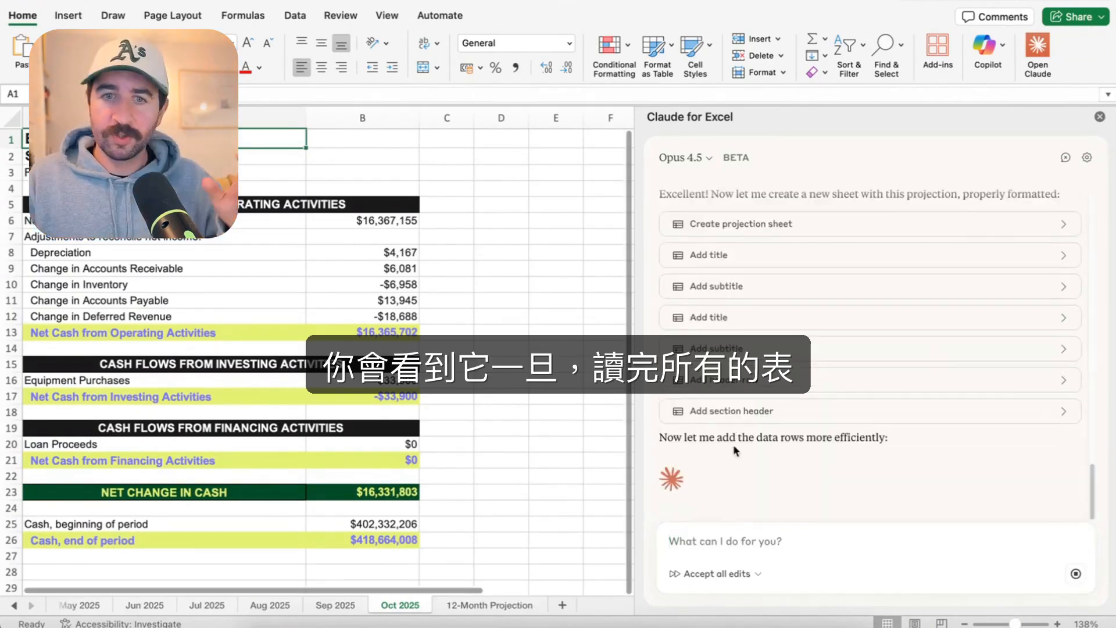
- Review Claude's sheet-reading and building progress, and view the new 12-Month Projection sheet
scroll(736, 451, "up", 6)
scroll(764, 329, "down", 3)
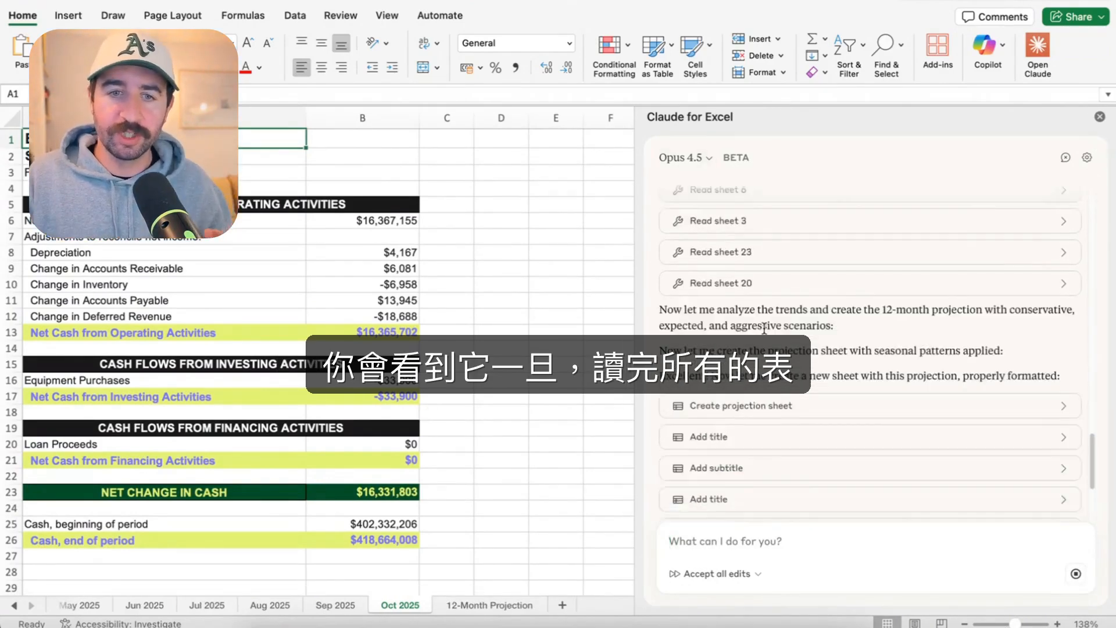
left_click(490, 605)
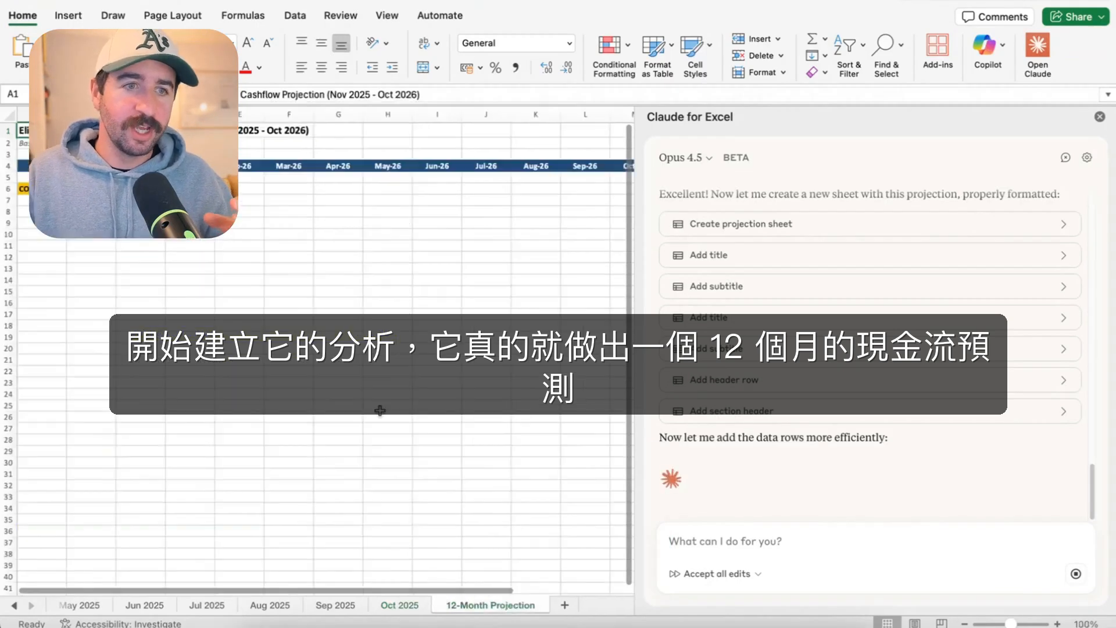
left_click_drag(91, 130, 57, 130)
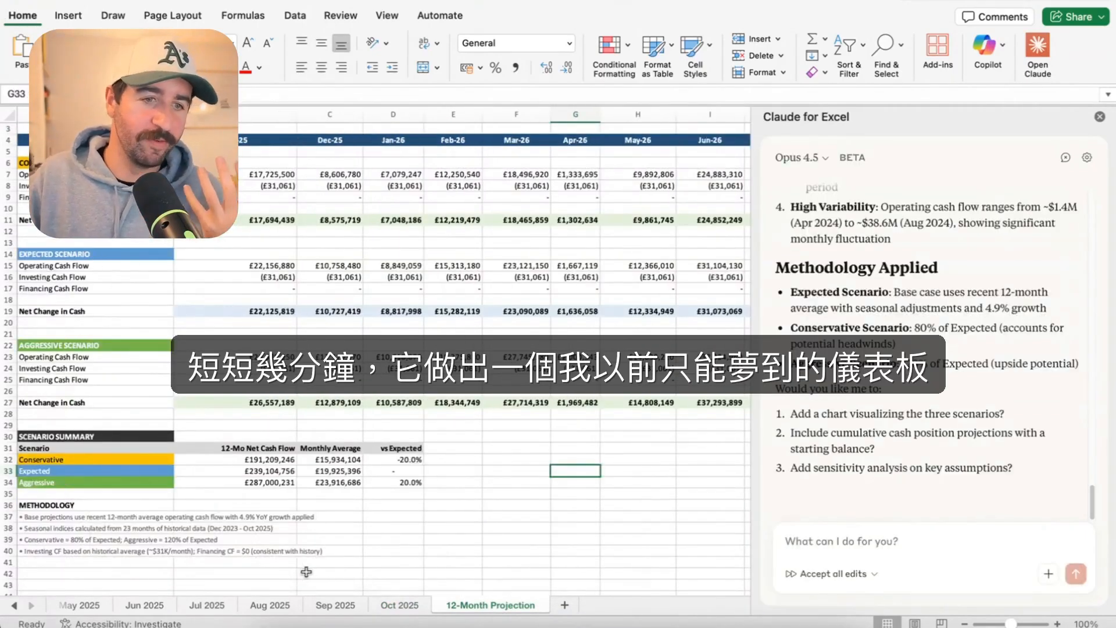
- Examine the conservative, expected and aggressive scenarios, the Scenario Summary and the Methodology notes on the 12-Month Projection sheet
left_click_drag(116, 175, 125, 242)
left_click_drag(231, 467, 288, 490)
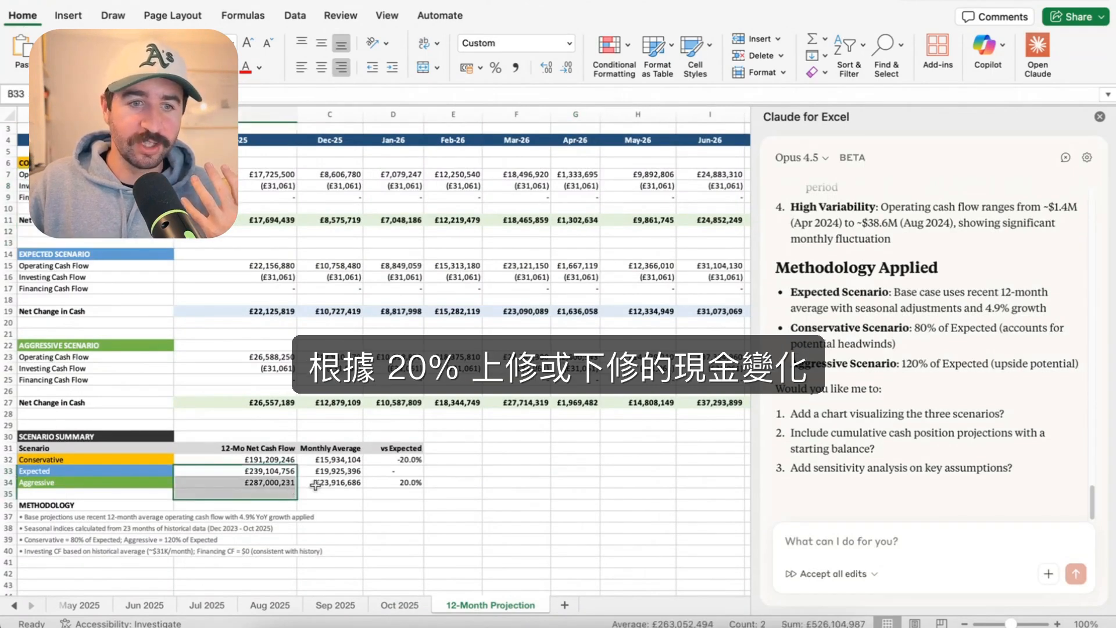
left_click_drag(401, 460, 413, 495)
left_click(399, 486)
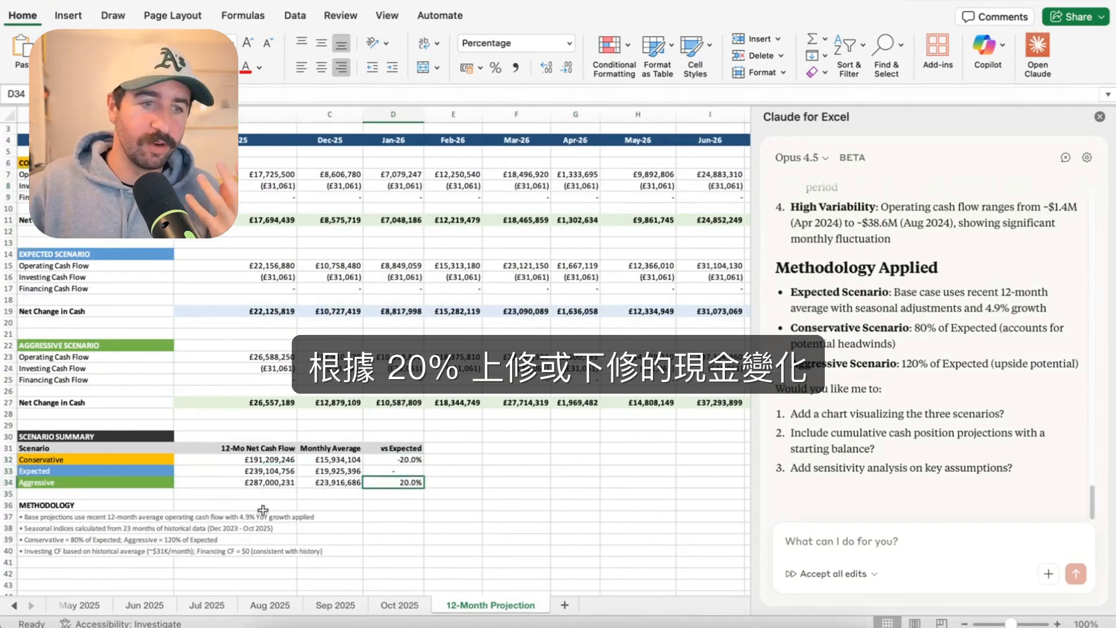
left_click_drag(87, 516, 87, 527)
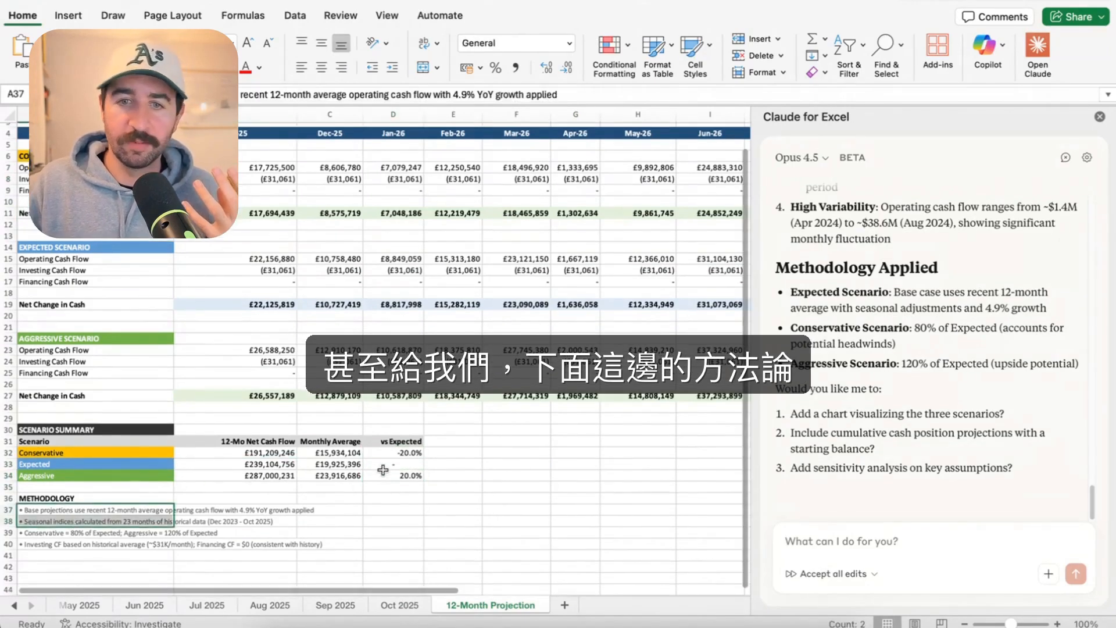
scroll(291, 495, "down", 1)
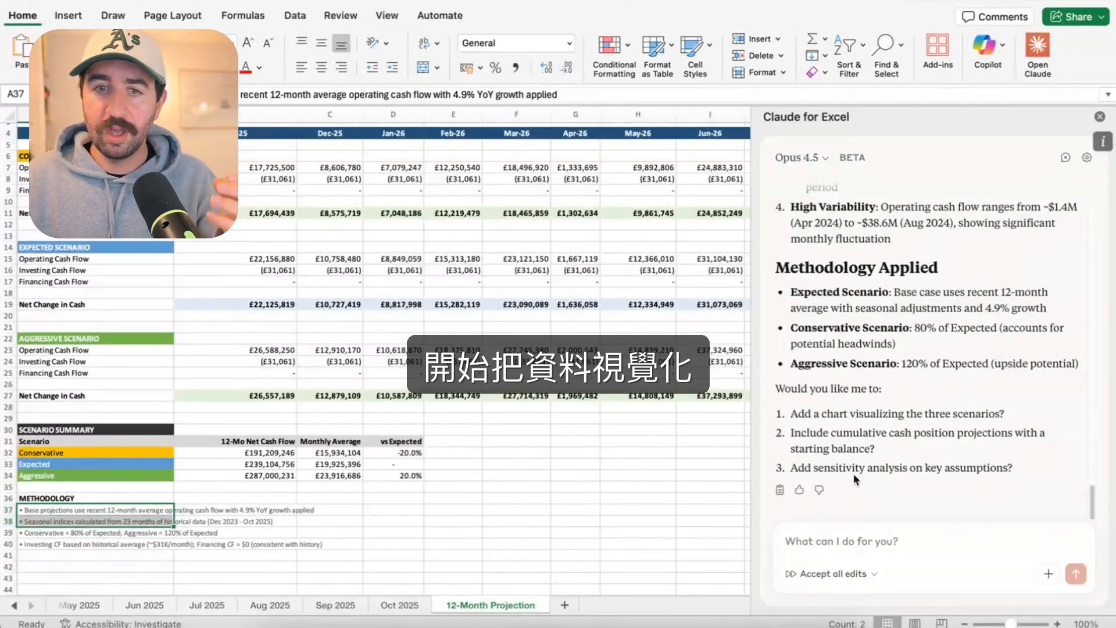
- Review Claude's suggested follow-ups and ask it to "Add a chart visualizing the three scenarios"
left_click_drag(825, 468, 919, 467)
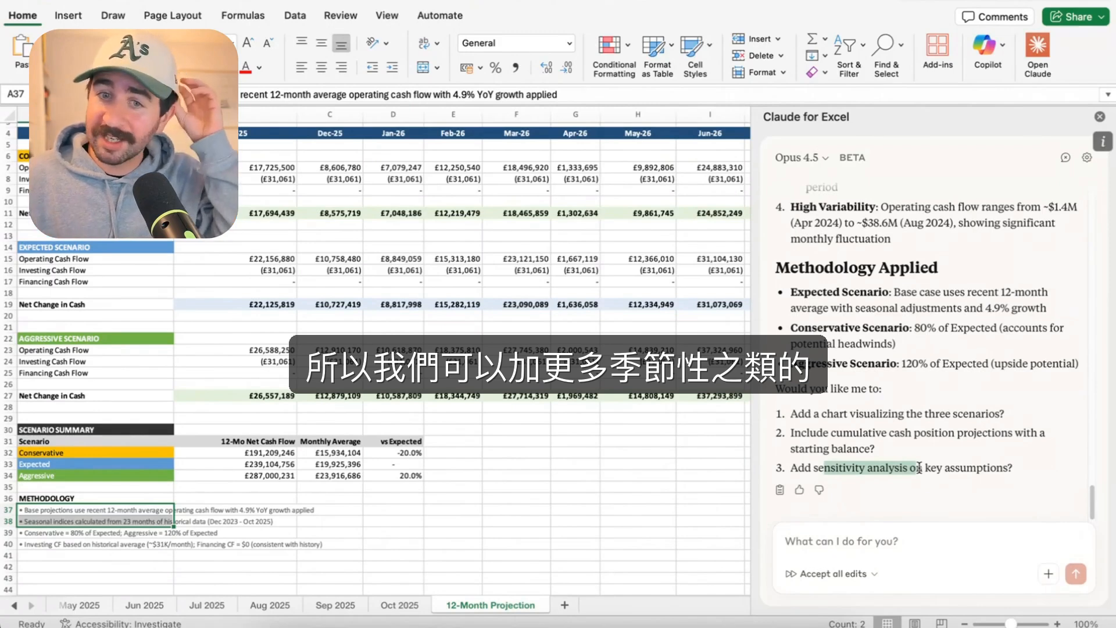
left_click(845, 444)
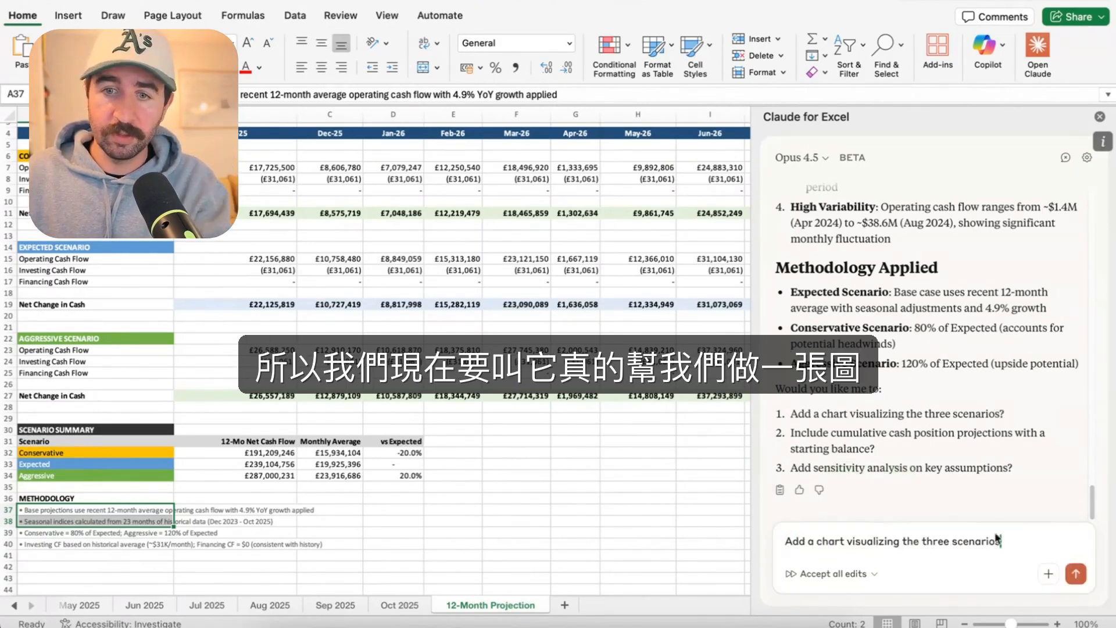
left_click(1076, 574)
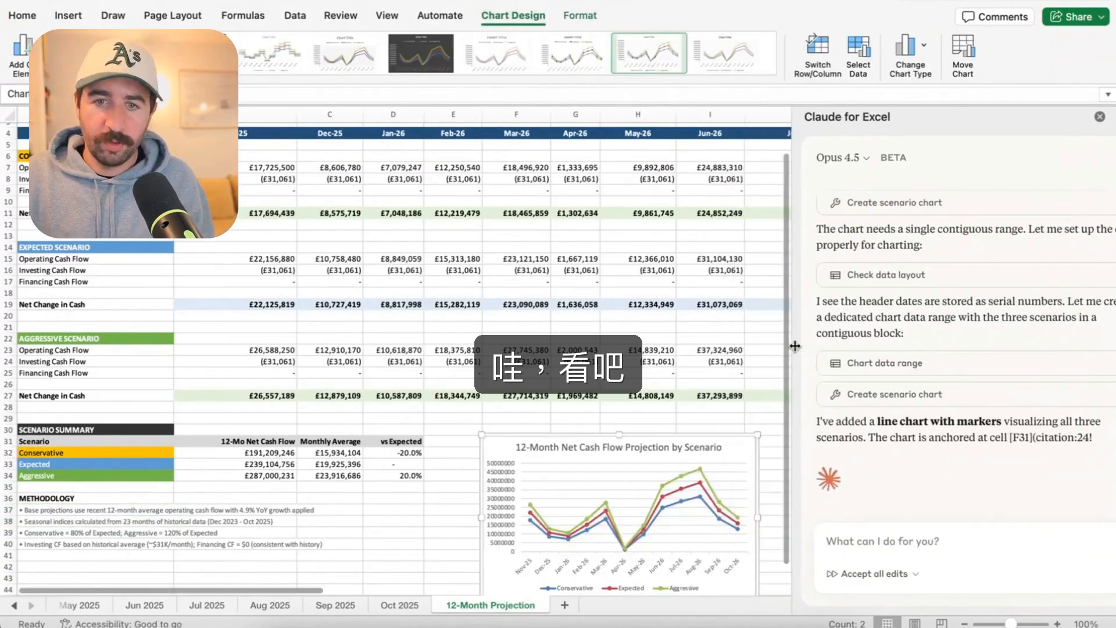
- Narrow the Claude pane and enlarge the 12-Month Net Cash Flow Projection by Scenario chart to span roughly rows 30 to 58
left_click_drag(795, 346, 825, 345)
scroll(710, 339, "down", 3)
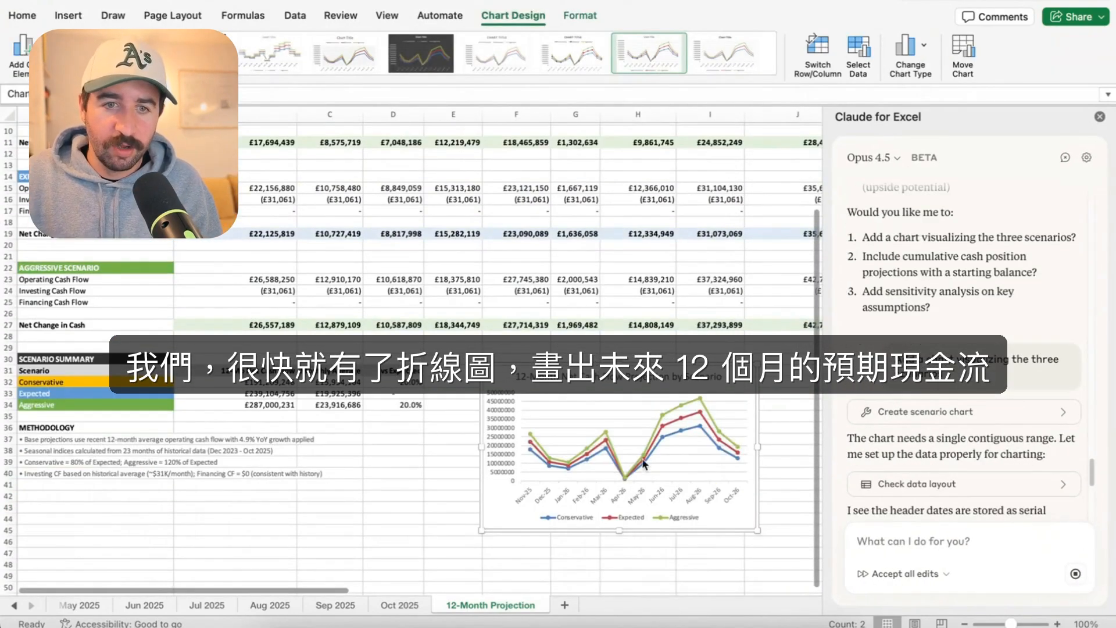
scroll(724, 453, "down", 2)
left_click_drag(758, 479, 954, 626)
left_click_drag(508, 436, 416, 405)
scroll(493, 344, "down", 3)
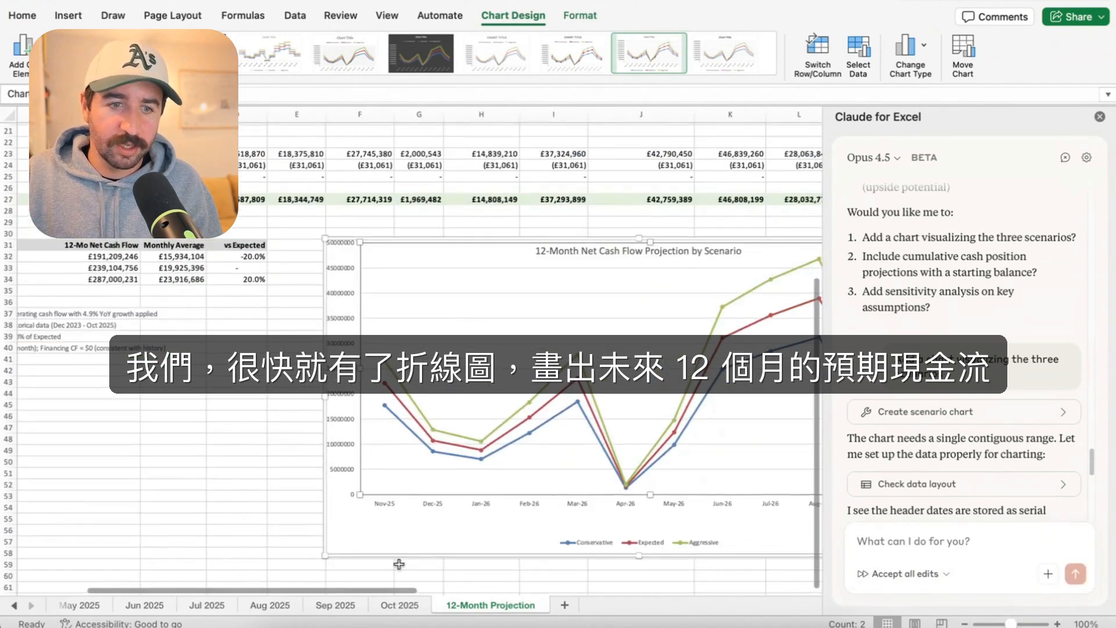
scroll(401, 551, "right", 5)
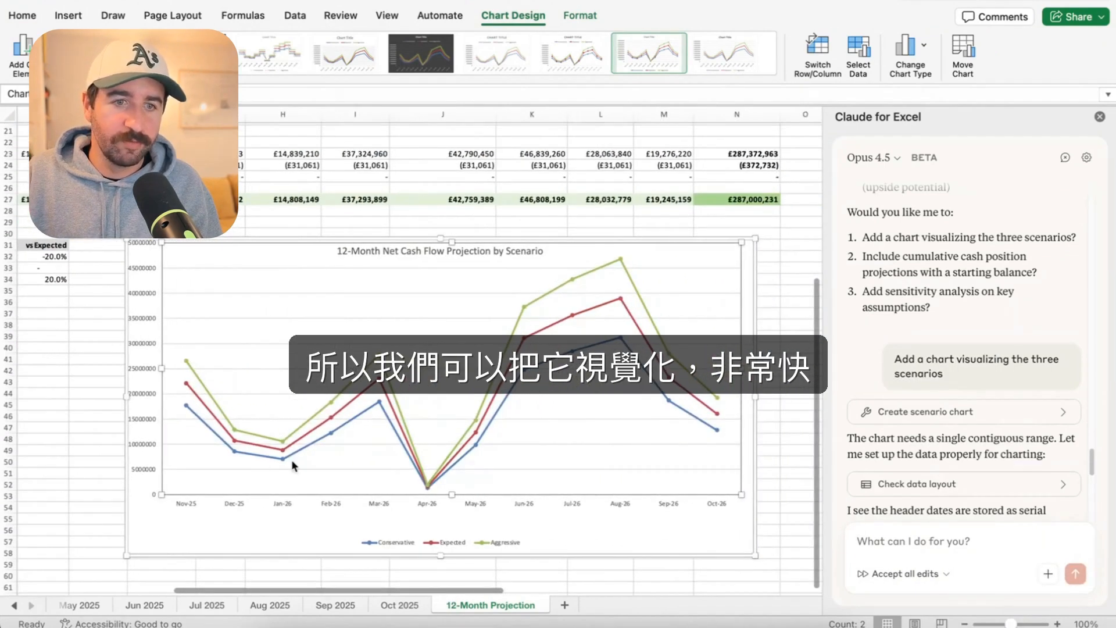
left_click(84, 381)
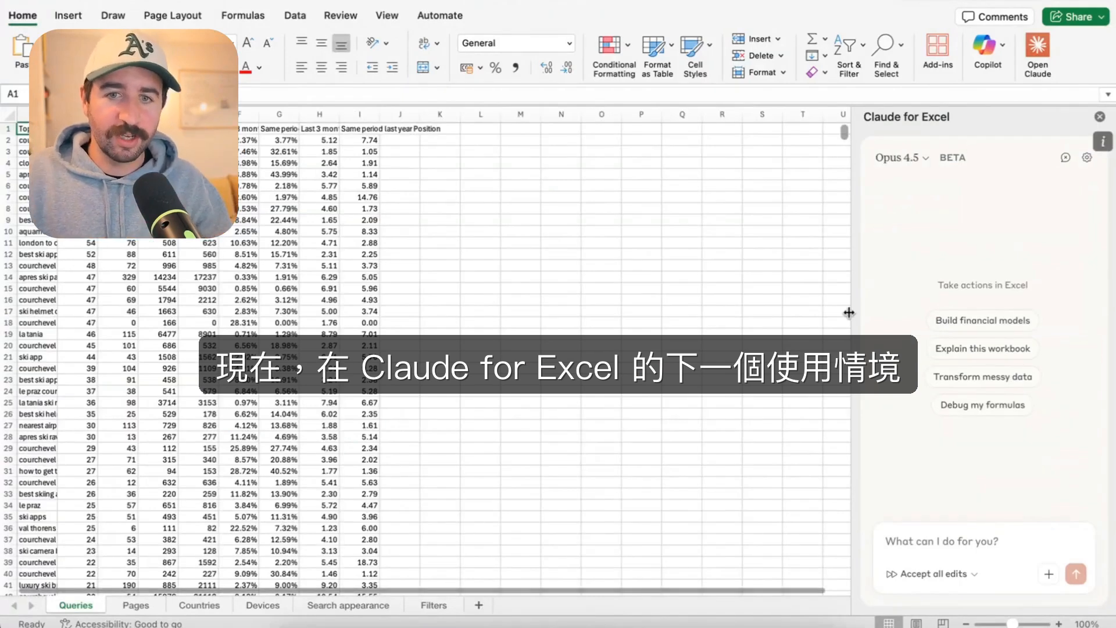
- Widen the Claude pane and column A of the Queries sheet, and select the Search Console data in C4:I18
left_click_drag(852, 314, 519, 323)
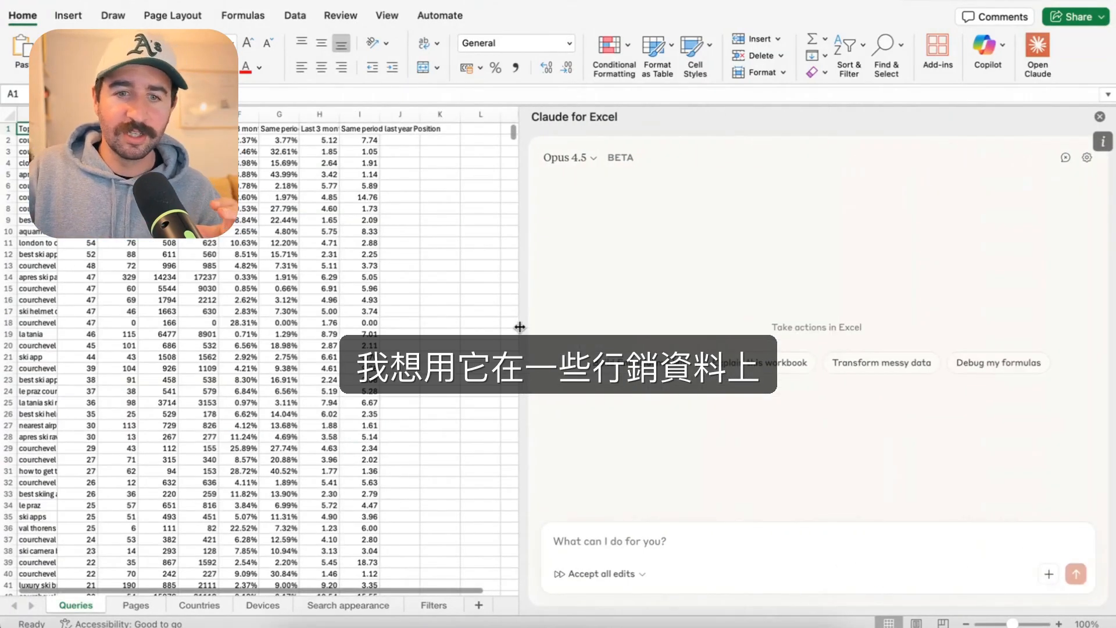
left_click(676, 535)
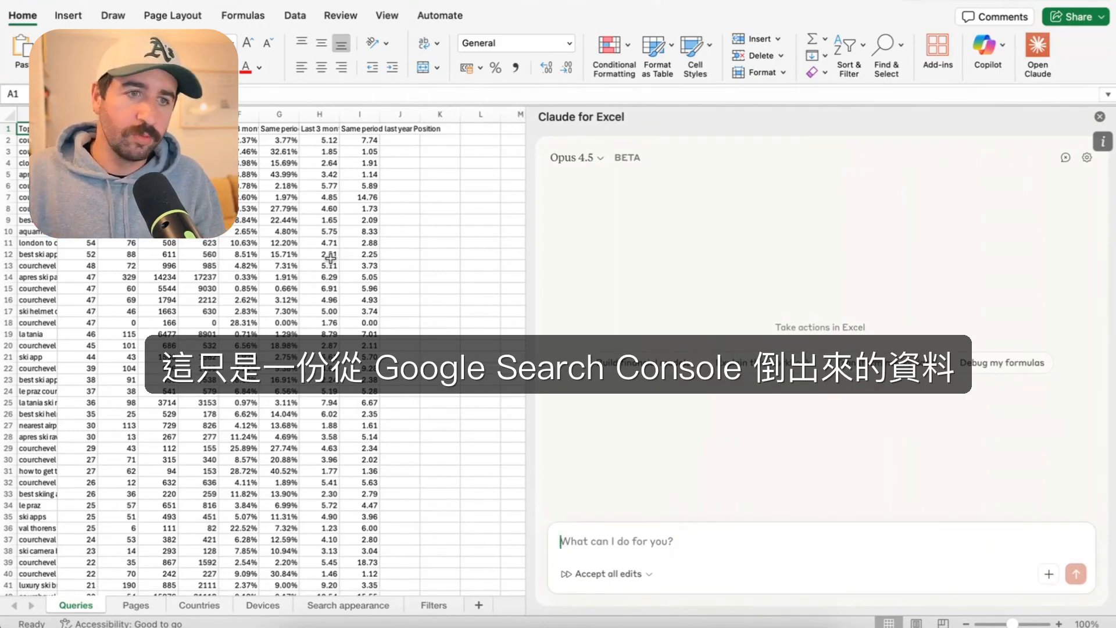
left_click_drag(57, 114, 109, 115)
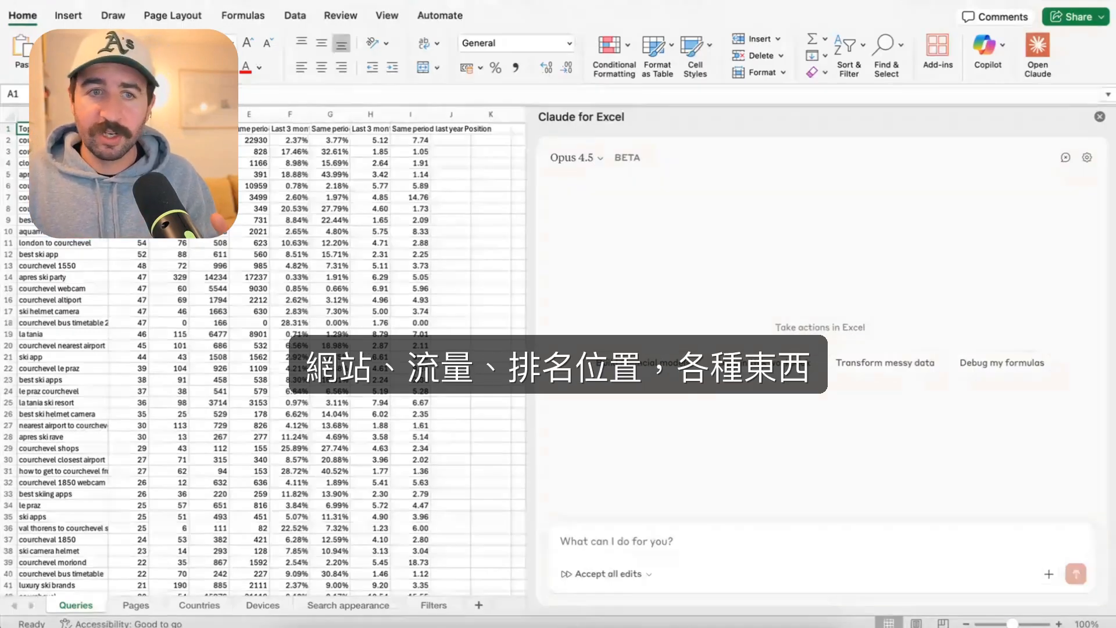
left_click_drag(169, 163, 399, 316)
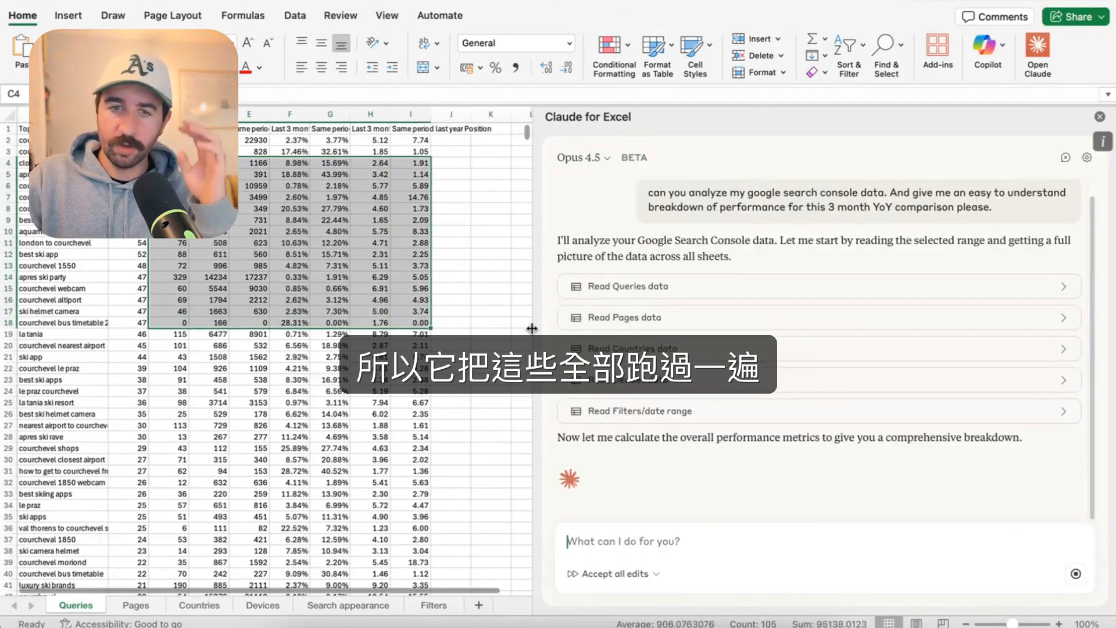
- Widen the Claude pane and examine the overall performance, Traffic by Device and Top Countries tables, including Brazil's change
left_click_drag(532, 329, 667, 326)
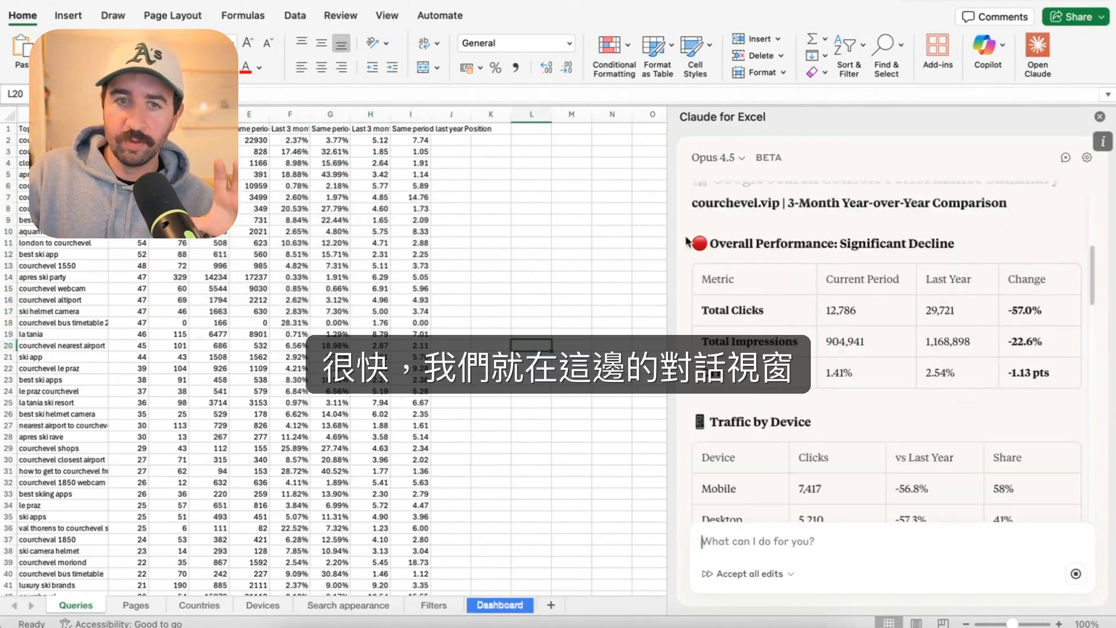
left_click_drag(668, 242, 388, 242)
scroll(872, 297, "down", 2)
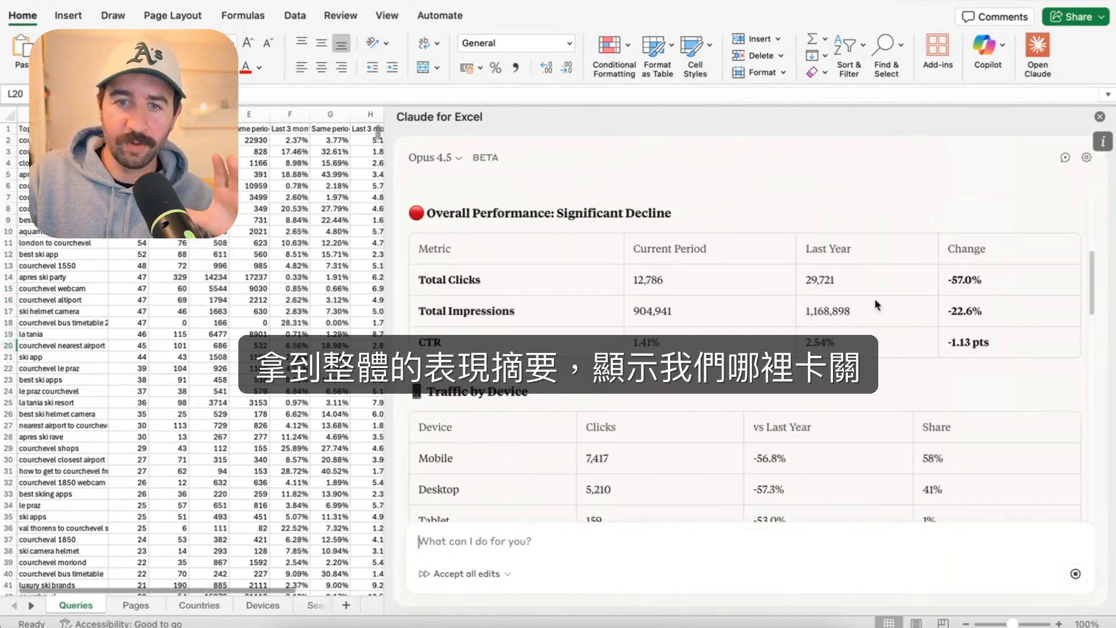
scroll(874, 299, "down", 3)
scroll(845, 313, "down", 3)
scroll(839, 319, "up", 5)
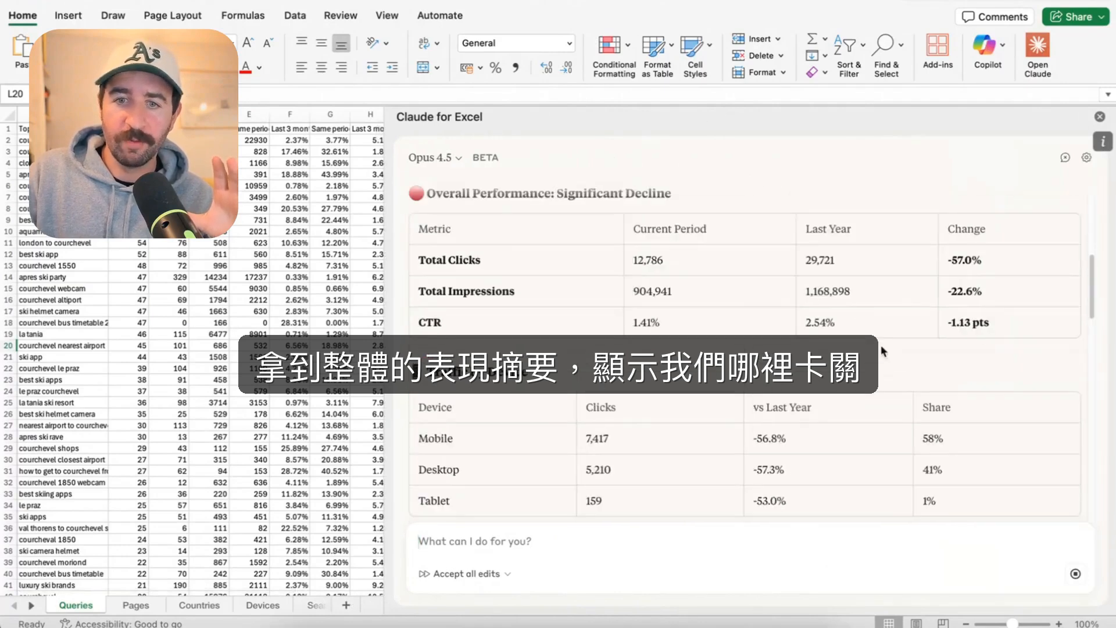
scroll(969, 305, "down", 5)
left_click_drag(933, 447, 967, 446)
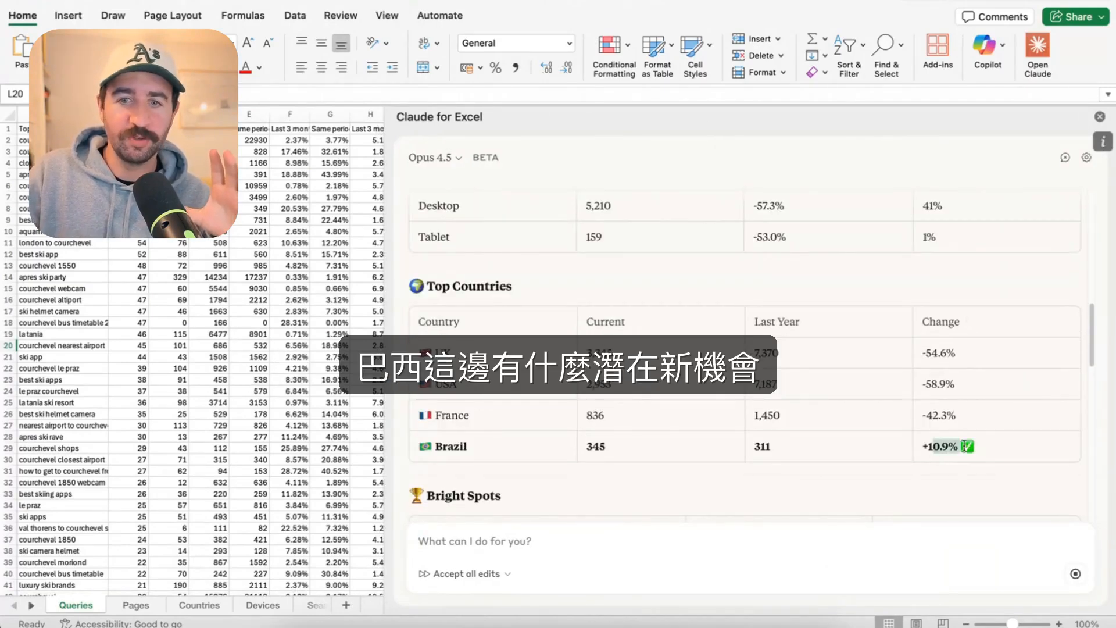
- Read the Bright Spots, Key Concern and Recommended Actions sections of Claude's Search Console analysis
scroll(959, 447, "down", 4)
scroll(927, 440, "down", 5)
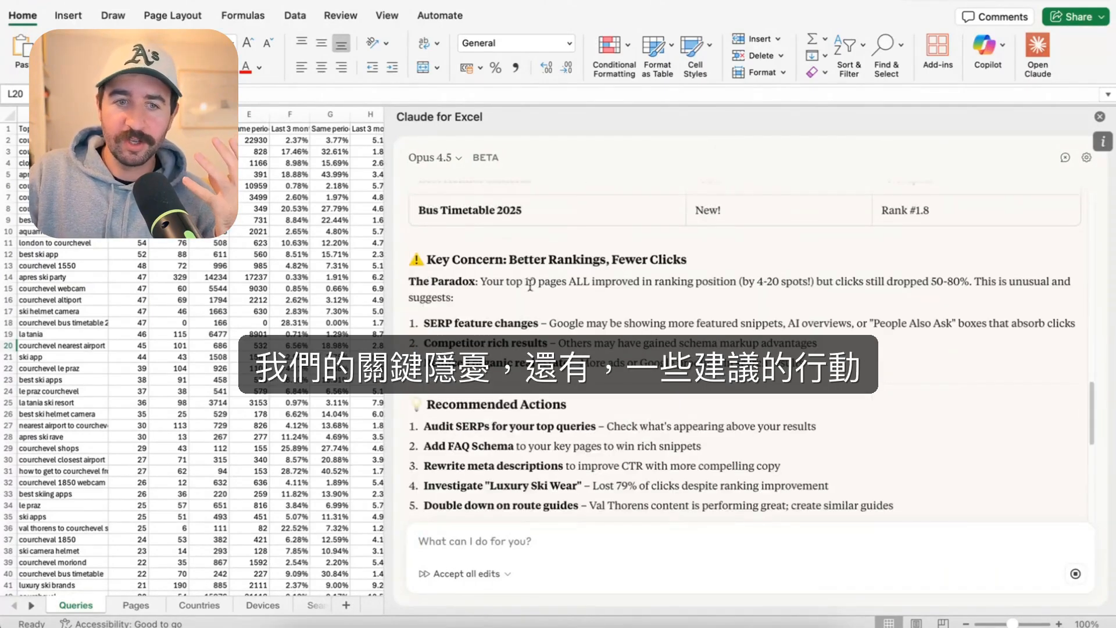
scroll(533, 342, "down", 5)
scroll(534, 340, "up", 4)
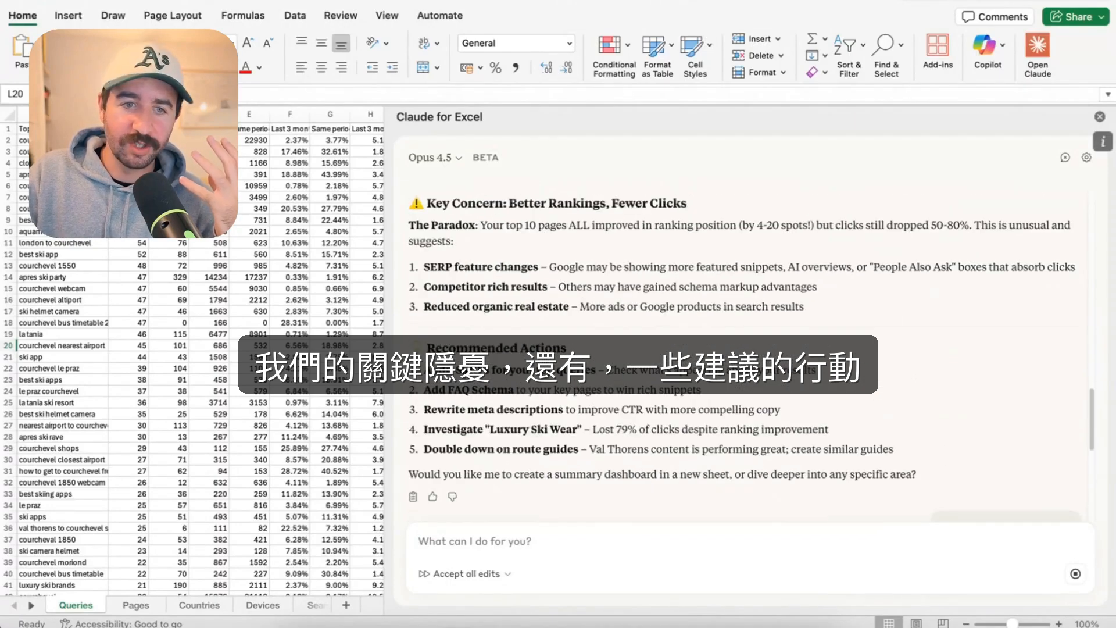
left_click_drag(410, 367, 837, 451)
left_click(493, 423)
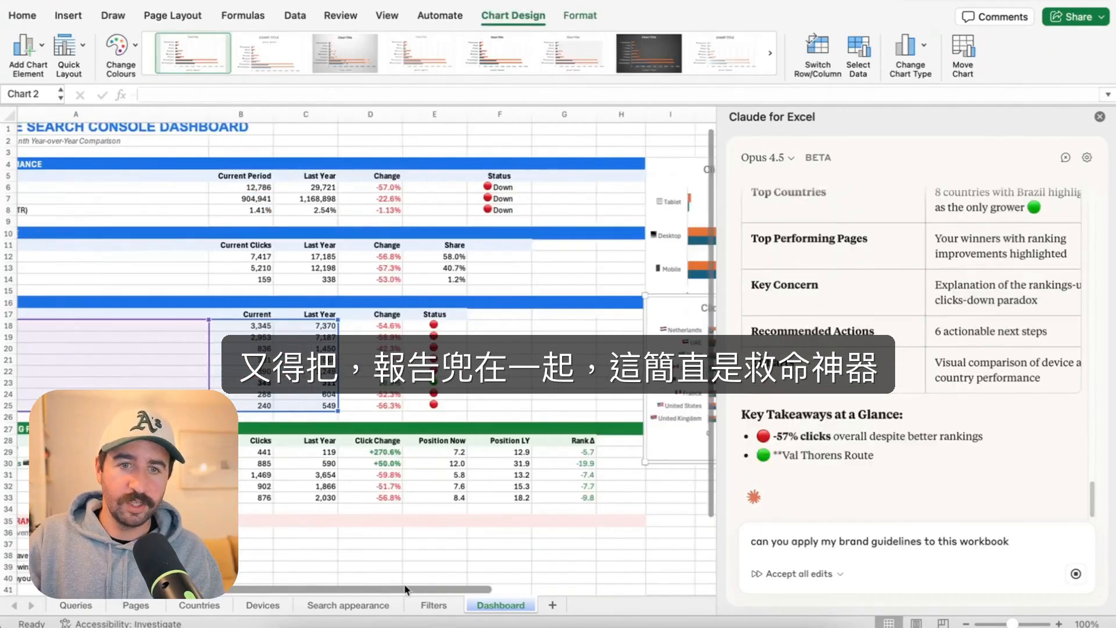
- On the Dashboard sheet, move the Clicks by Country chart down and right and the Clicks by Device chart right, so they no longer overlap
scroll(405, 589, "right", 5)
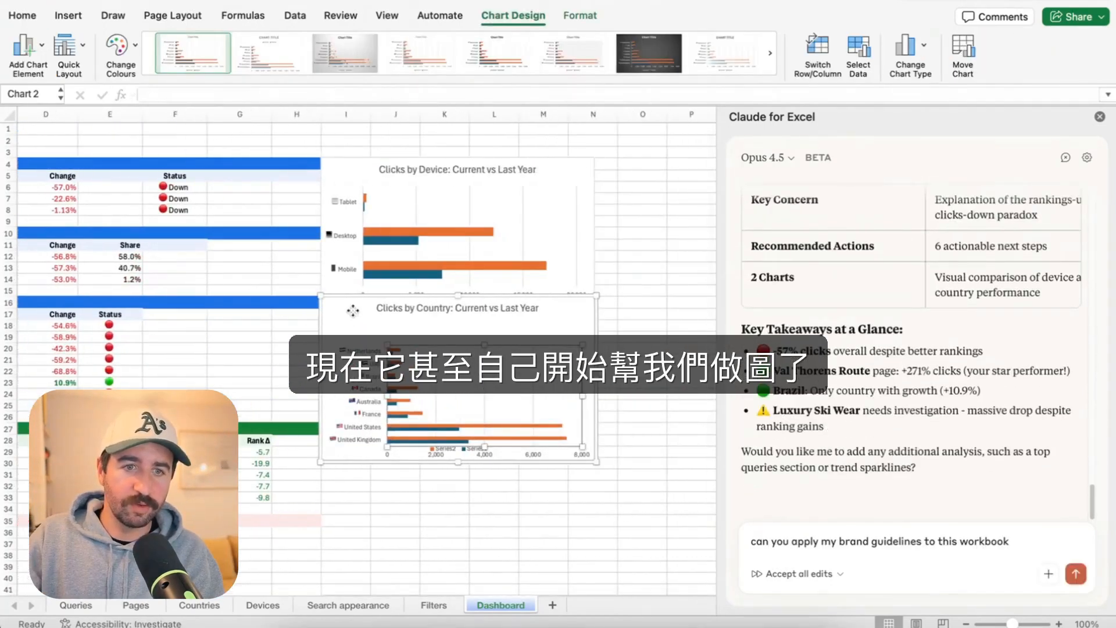
left_click_drag(357, 311, 386, 347)
left_click(333, 170)
left_click_drag(332, 171, 365, 170)
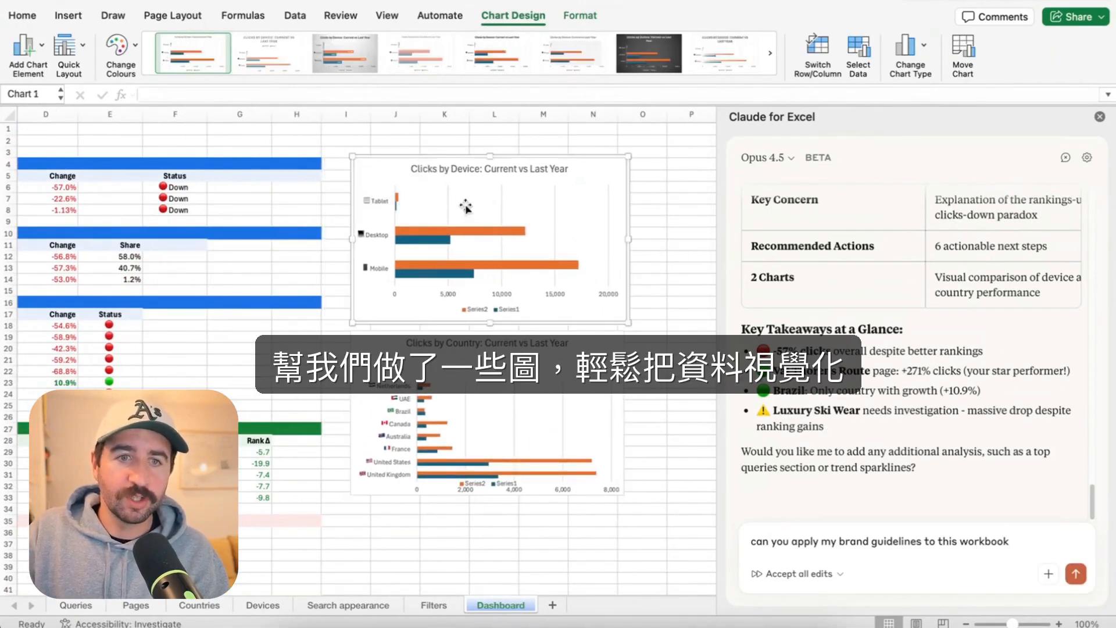